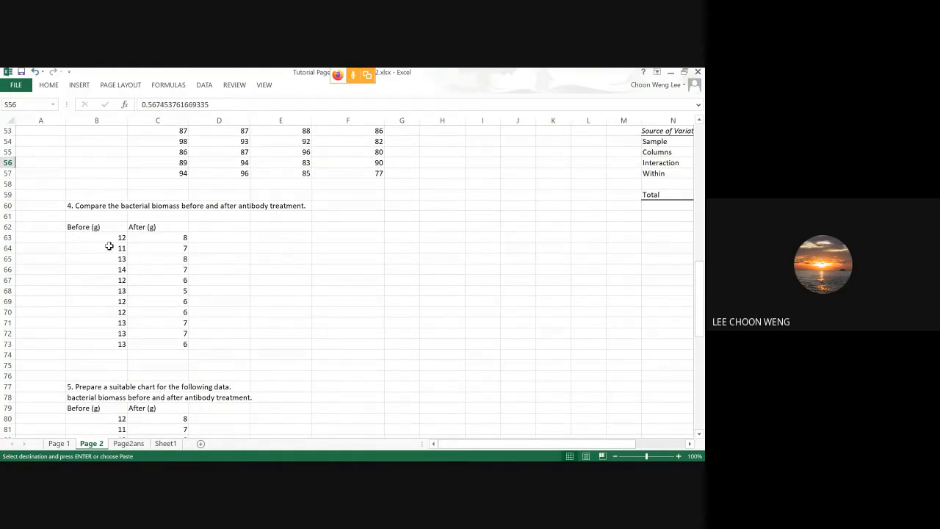
{"action": "scroll", "coordinate": [113, 246], "scroll_direction": "down", "scroll_amount": 2}
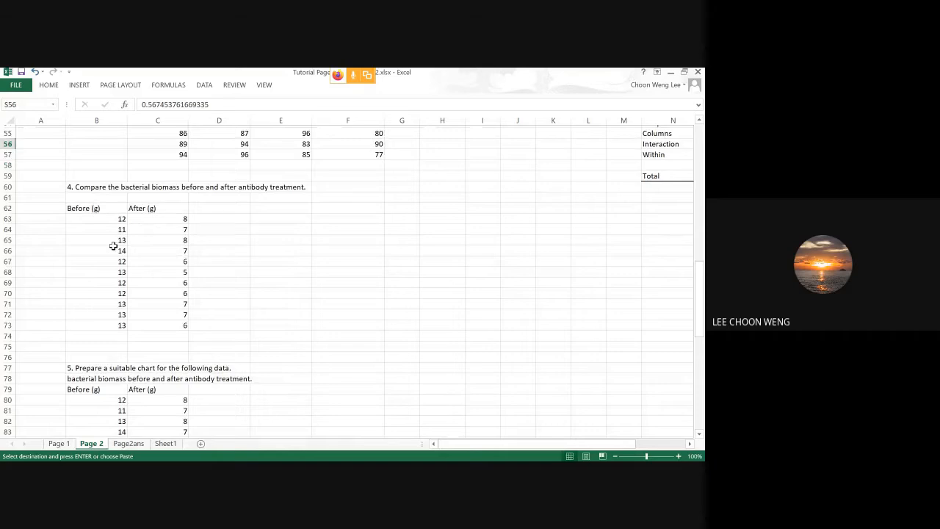
{"action": "scroll", "coordinate": [131, 238], "scroll_direction": "up", "scroll_amount": 2}
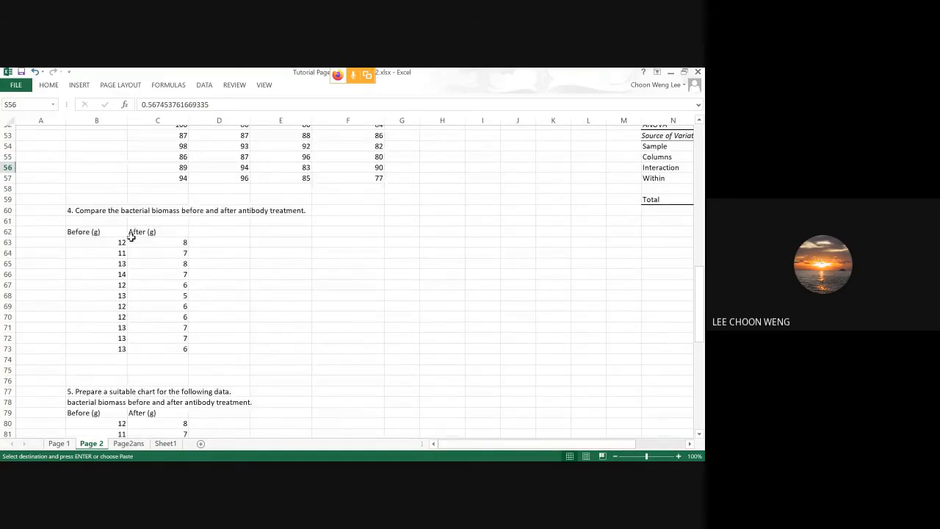
{"action": "scroll", "coordinate": [249, 268], "scroll_direction": "down", "scroll_amount": 1}
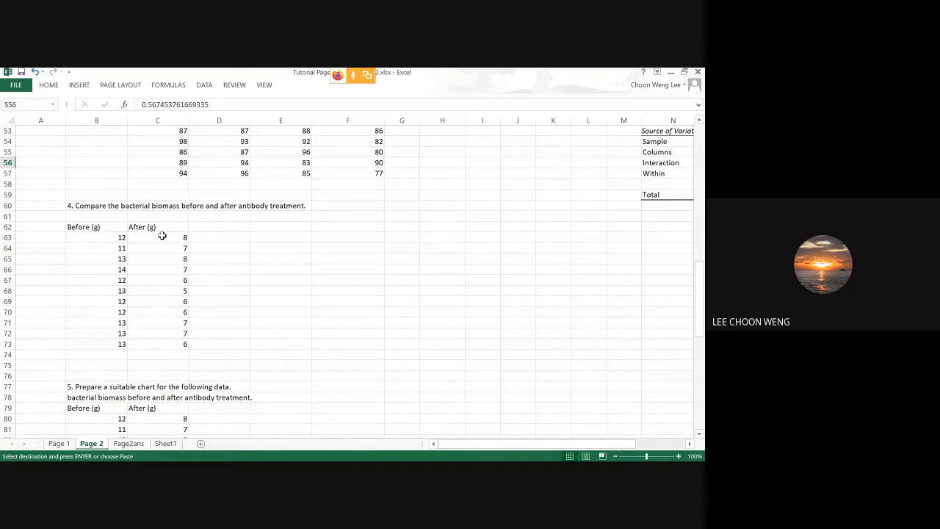
{"action": "left_click", "coordinate": [114, 245]}
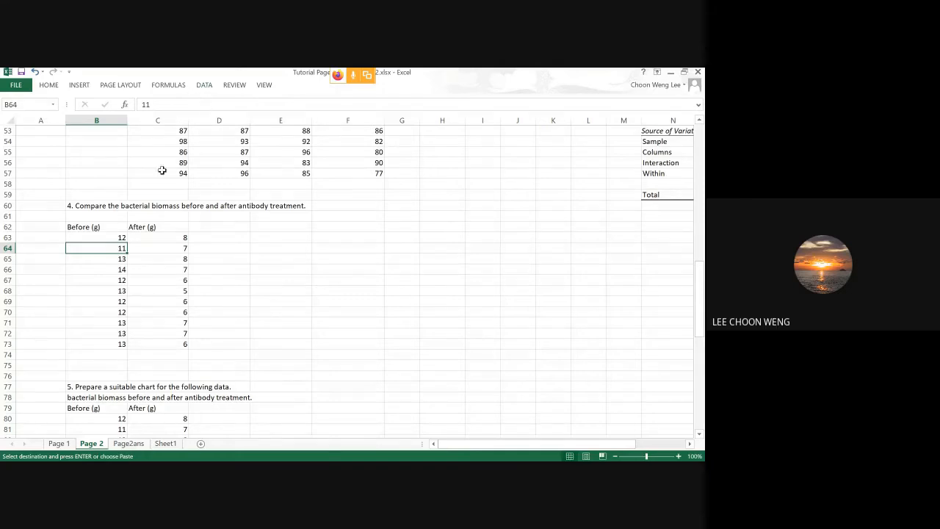
{"action": "left_click", "coordinate": [201, 85]}
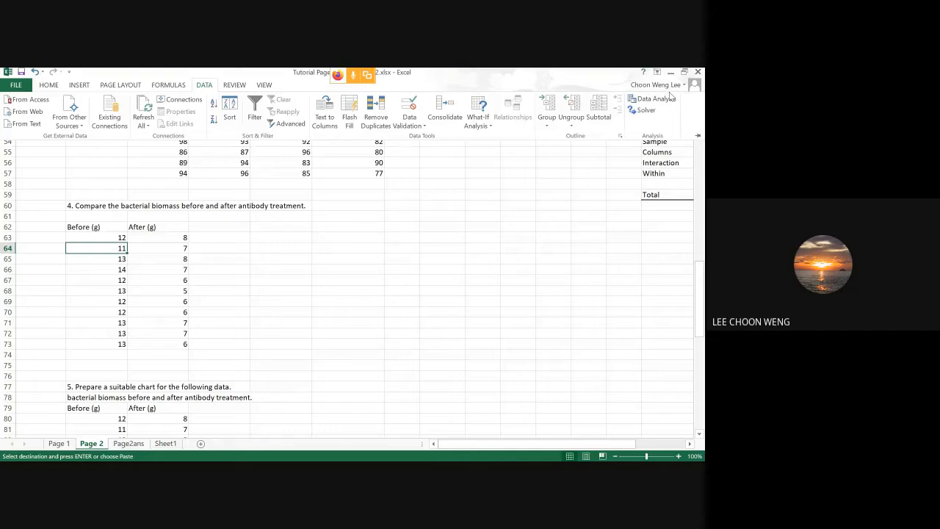
{"action": "key", "text": "alt+Tab"}
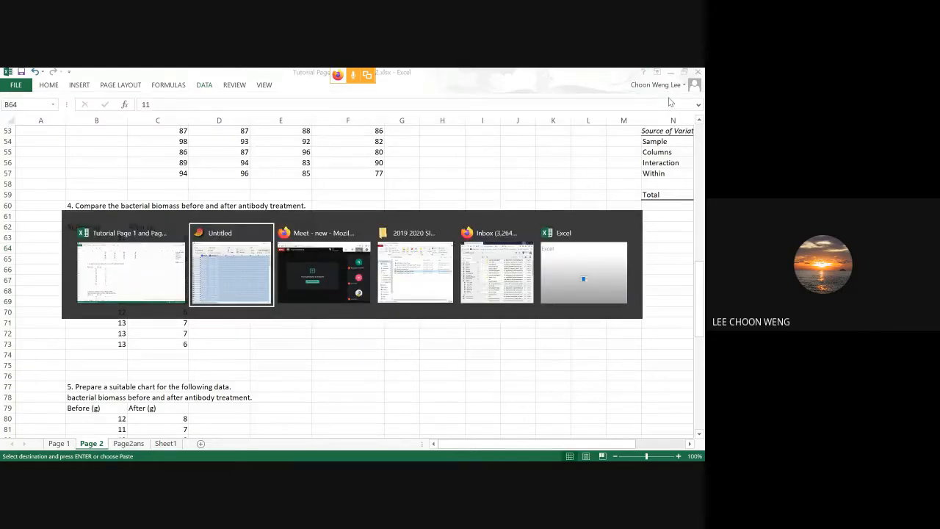
{"action": "key", "text": "alt+Tab"}
{"action": "key", "text": "alt+Tab"}
{"action": "key", "text": "alt+Tab"}
{"action": "key", "text": "alt+Tab"}
{"action": "key", "text": "alt+Tab"}
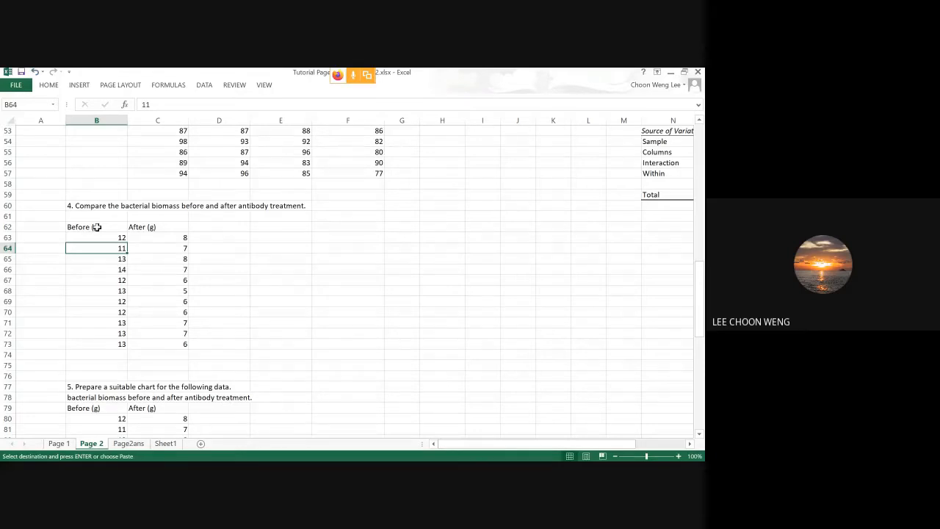
Start the Data Analysis tool t-Test: Paired Two Sample for Means for the bacterial biomass data of question 4
{"action": "left_click", "coordinate": [207, 88]}
{"action": "left_click", "coordinate": [651, 98]}
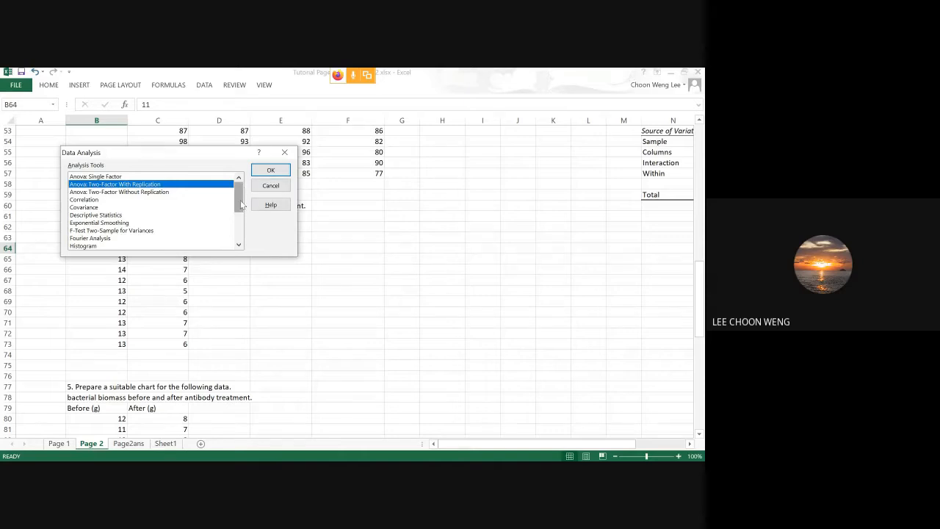
{"action": "scroll", "coordinate": [241, 208], "scroll_direction": "down", "scroll_amount": 1}
{"action": "scroll", "coordinate": [240, 208], "scroll_direction": "down", "scroll_amount": 2}
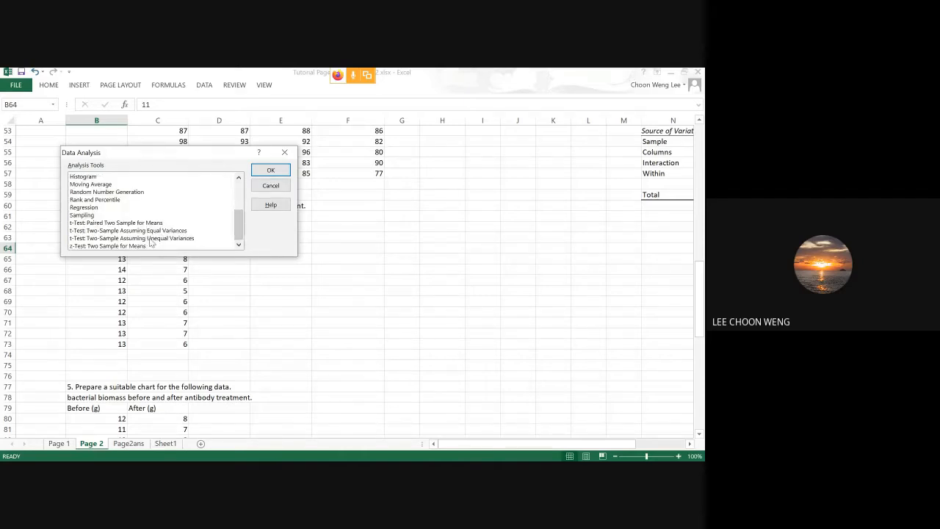
{"action": "left_click", "coordinate": [124, 230]}
{"action": "left_click", "coordinate": [126, 223]}
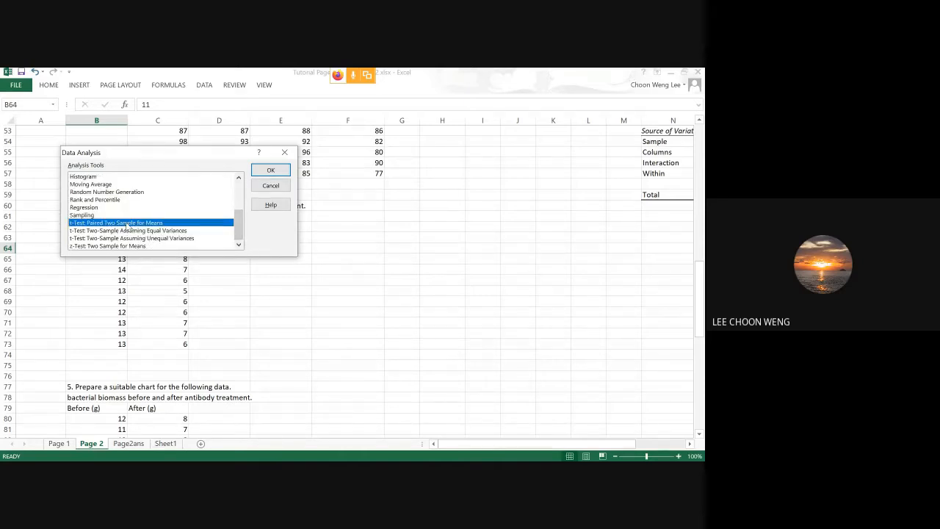
{"action": "left_click", "coordinate": [271, 171]}
Set the variable 1 range to B62:B73, the variable 2 range to C62:C73 and the hypothesized mean difference to 0
{"action": "left_click_drag", "start_coordinate": [177, 131], "coordinate": [385, 146]}
{"action": "left_click_drag", "start_coordinate": [98, 231], "coordinate": [100, 342]}
{"action": "left_click", "coordinate": [367, 182]}
{"action": "left_click", "coordinate": [163, 230]}
{"action": "left_click_drag", "start_coordinate": [162, 230], "coordinate": [168, 340]}
{"action": "left_click", "coordinate": [413, 198]}
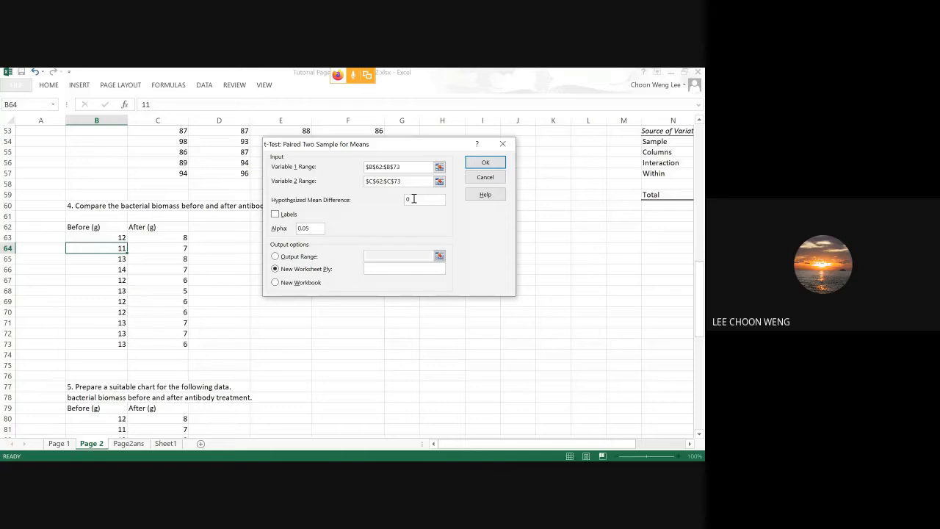
Enable Labels, set the output range to F60, run the paired t-test and check its two-tail P value
{"action": "left_click", "coordinate": [311, 257]}
{"action": "left_click", "coordinate": [371, 255]}
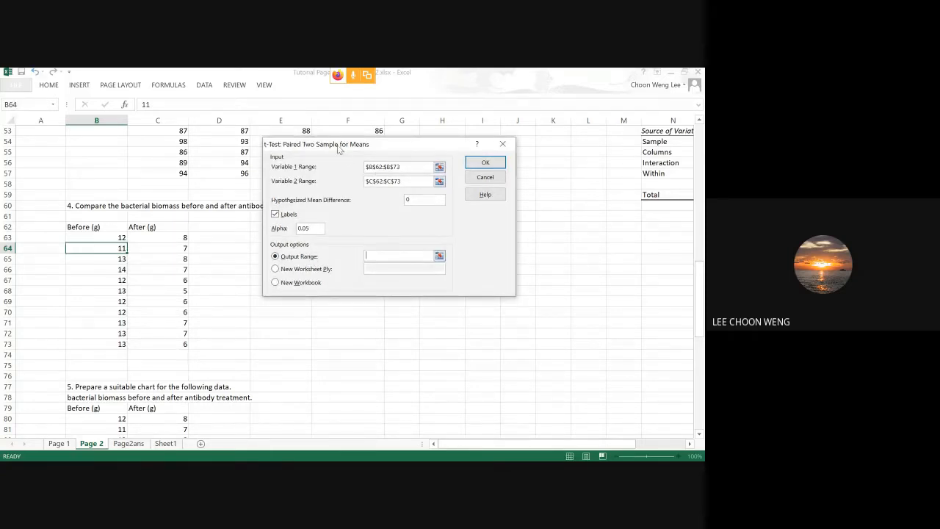
{"action": "left_click_drag", "start_coordinate": [337, 148], "coordinate": [101, 240]}
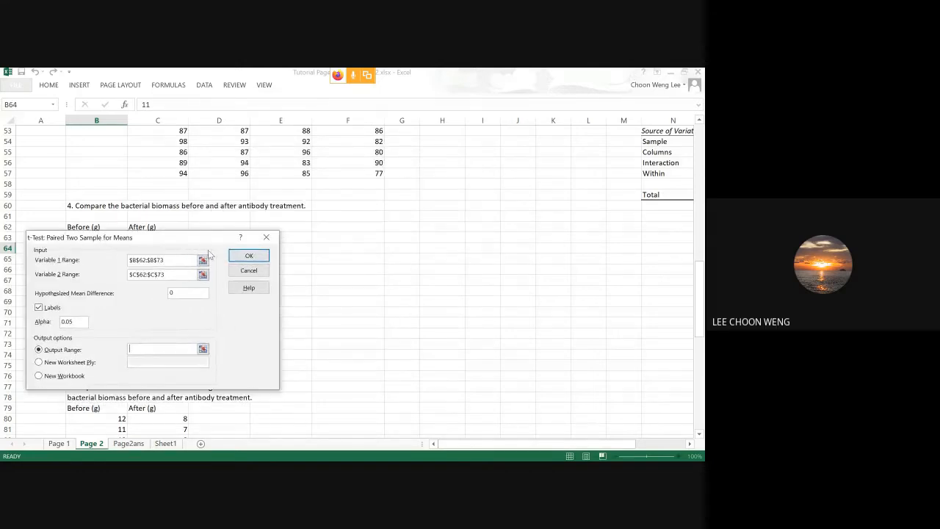
{"action": "left_click", "coordinate": [334, 208]}
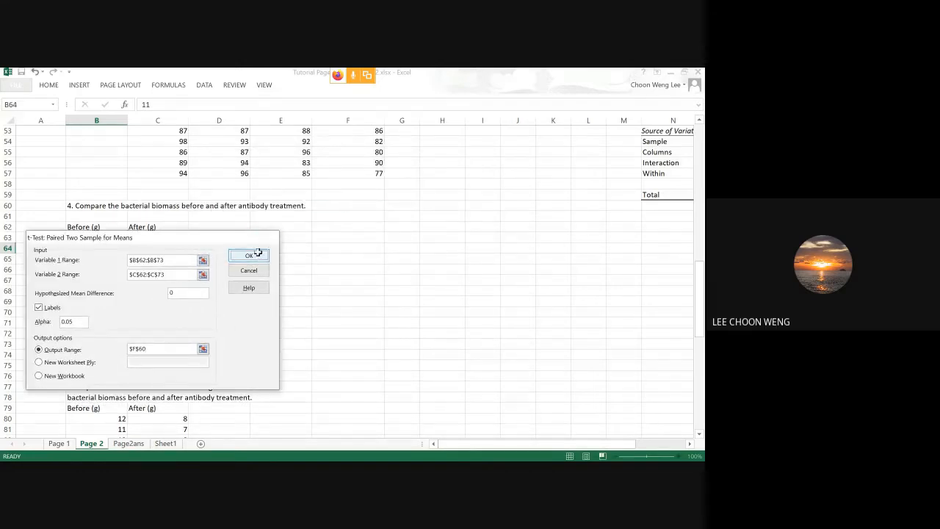
{"action": "left_click", "coordinate": [255, 255]}
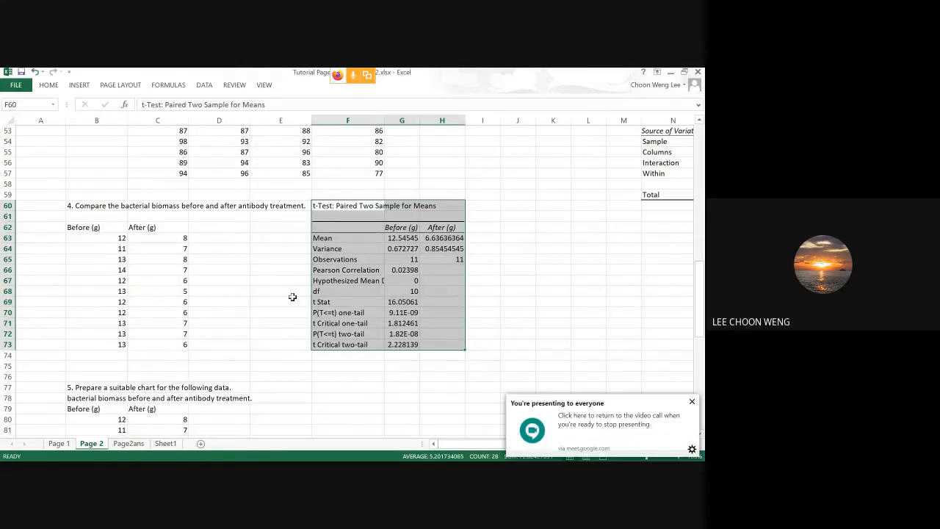
{"action": "left_click", "coordinate": [404, 334]}
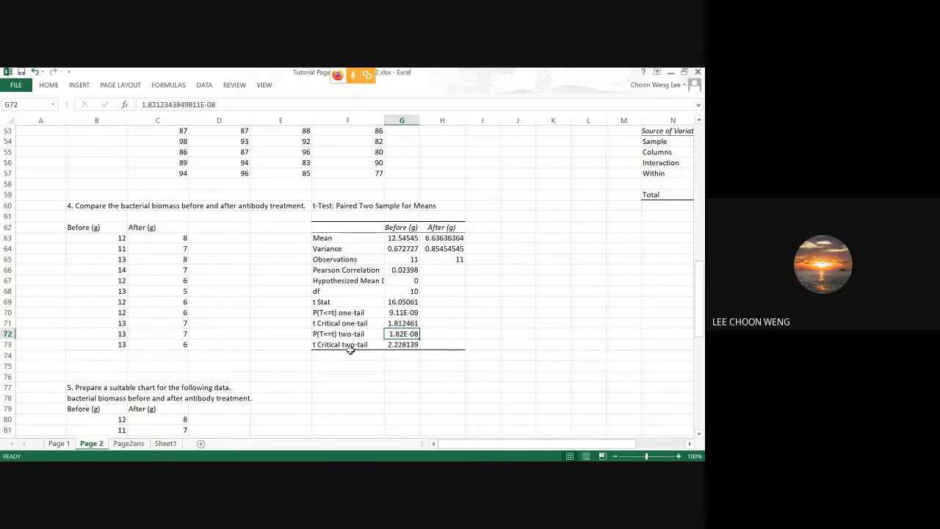
Copy the Before (g) and After (g) data with headers from B62:C73 and switch to the PAST statistics program
{"action": "left_click", "coordinate": [98, 229]}
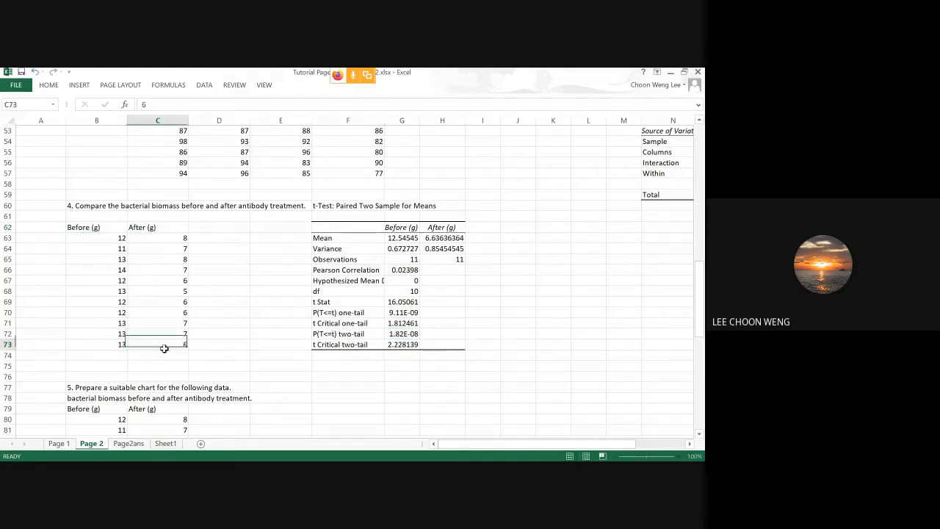
{"action": "left_click_drag", "start_coordinate": [117, 229], "coordinate": [158, 345]}
{"action": "key", "text": "ctrl+c"}
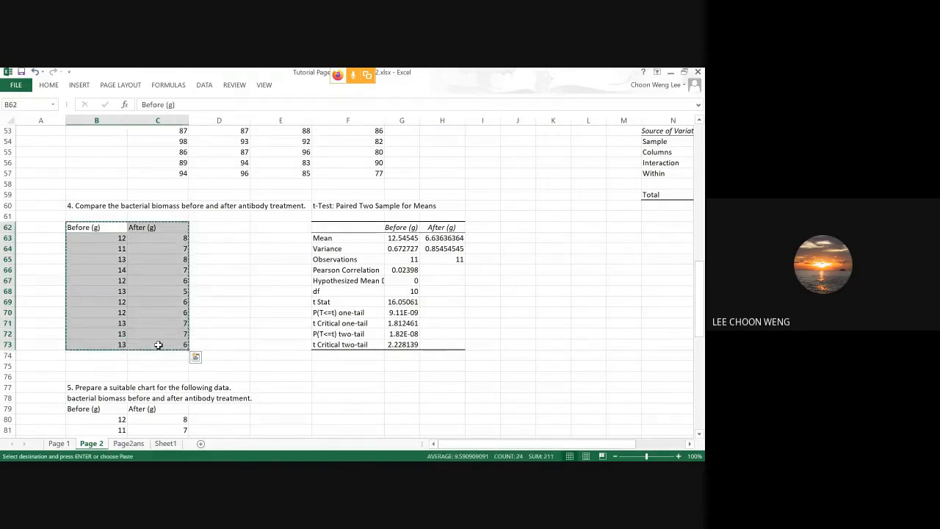
{"action": "mouse_move", "coordinate": [315, 449]}
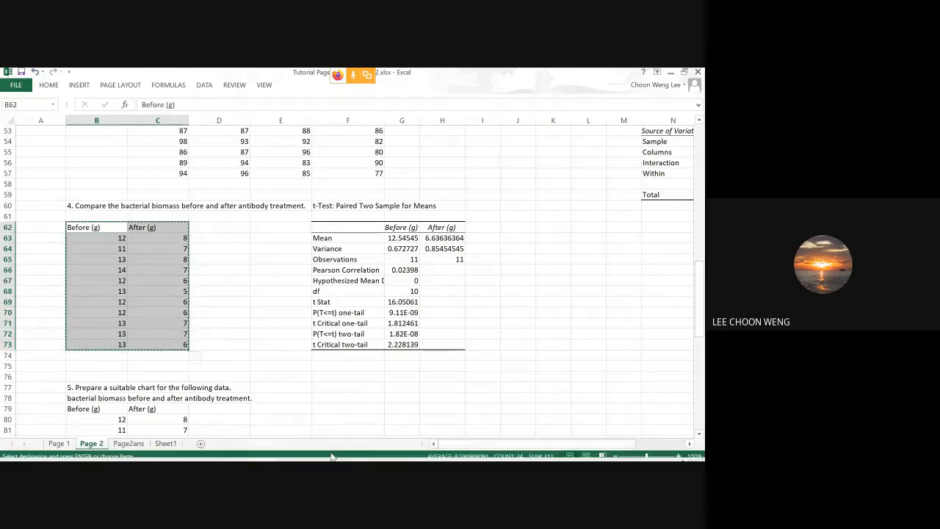
{"action": "left_click", "coordinate": [342, 451]}
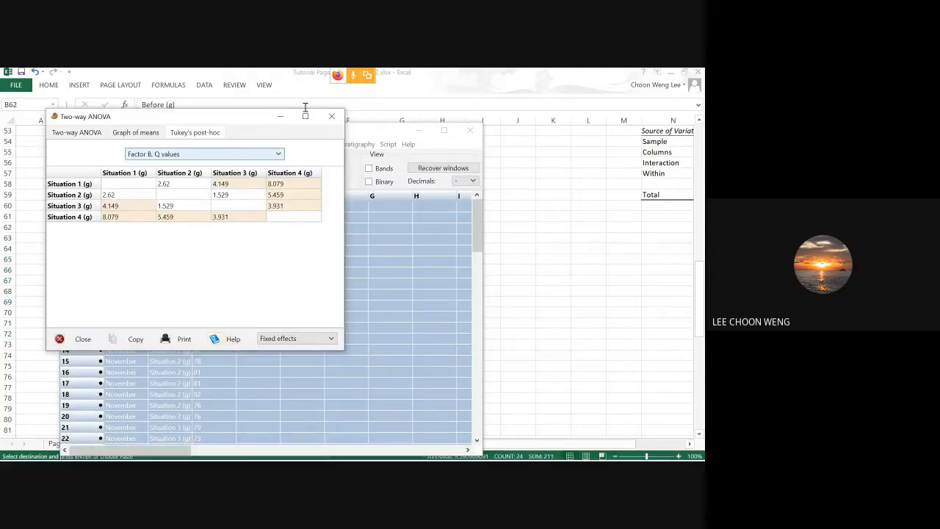
Close the Two-way ANOVA results and clear the old data from the spreadsheet, discarding the unsaved changes
{"action": "left_click", "coordinate": [331, 116]}
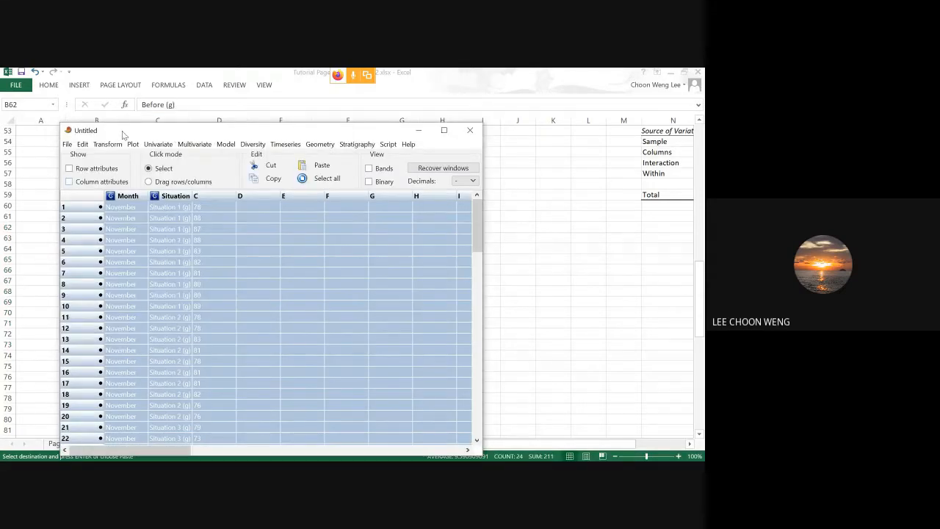
{"action": "left_click", "coordinate": [66, 144]}
{"action": "left_click", "coordinate": [72, 155]}
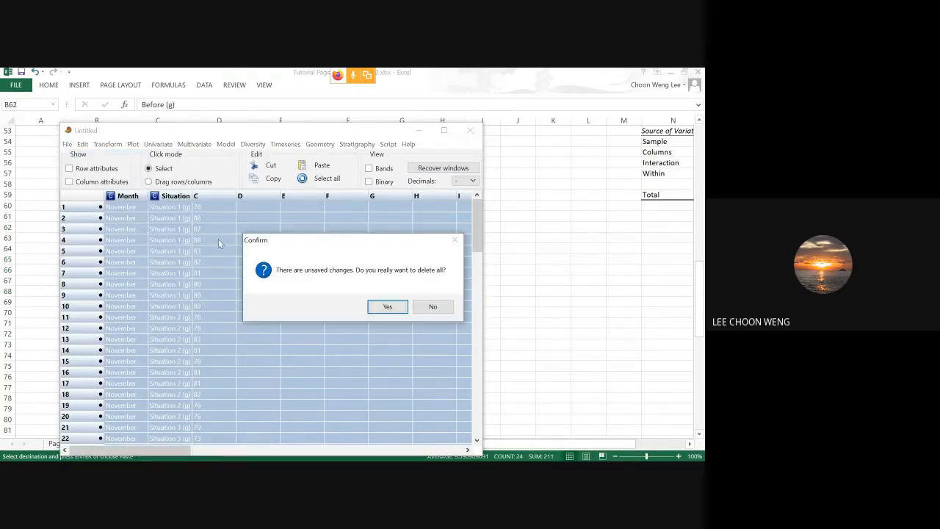
{"action": "left_click", "coordinate": [382, 308]}
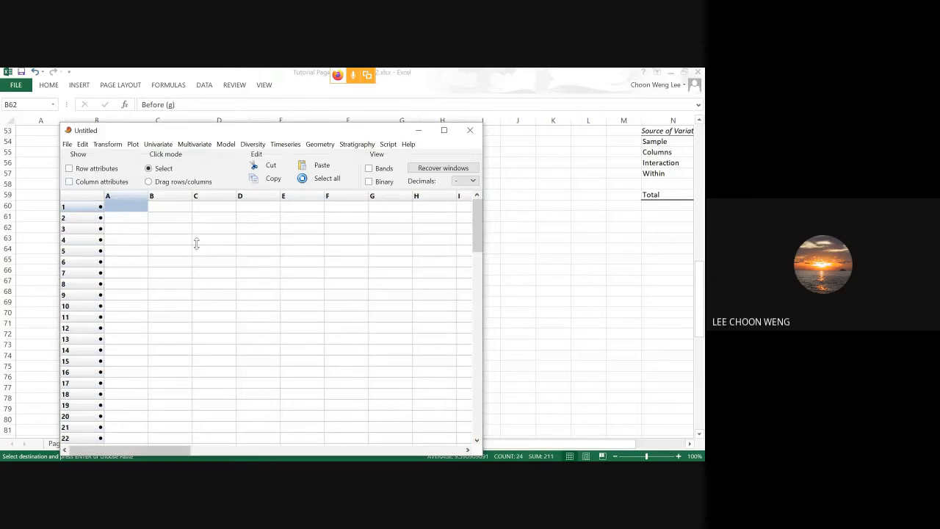
Show the column attributes, paste the copied data starting at column A's Name row, and hide the attributes again
{"action": "left_click", "coordinate": [100, 181]}
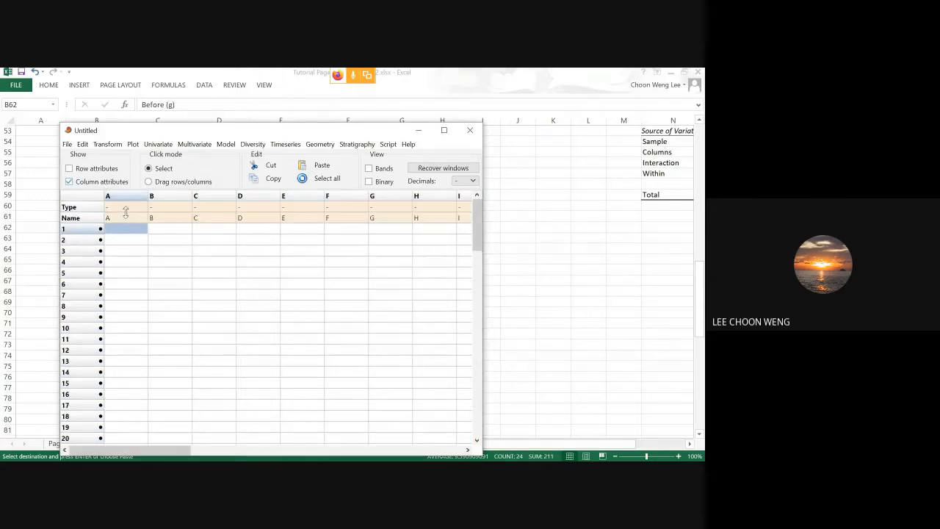
{"action": "left_click", "coordinate": [128, 218]}
{"action": "key", "text": "ctrl+v"}
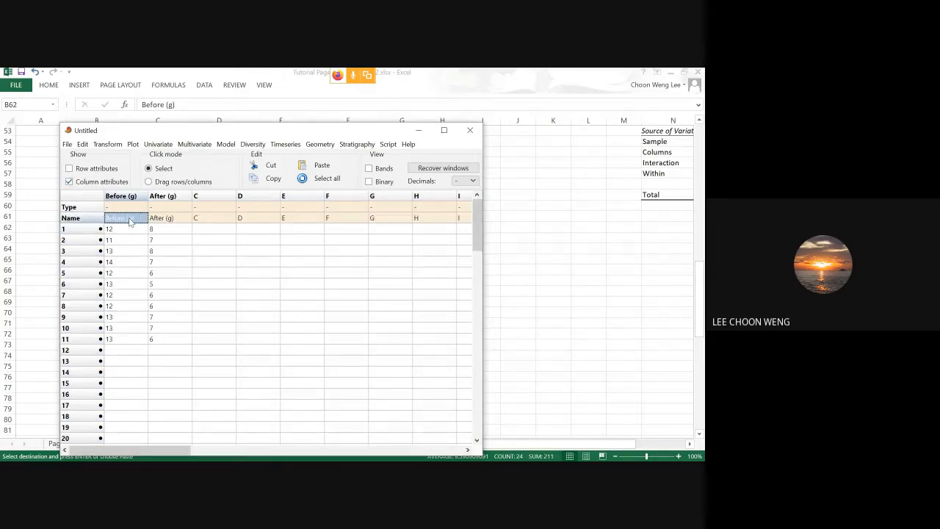
{"action": "left_click", "coordinate": [89, 181]}
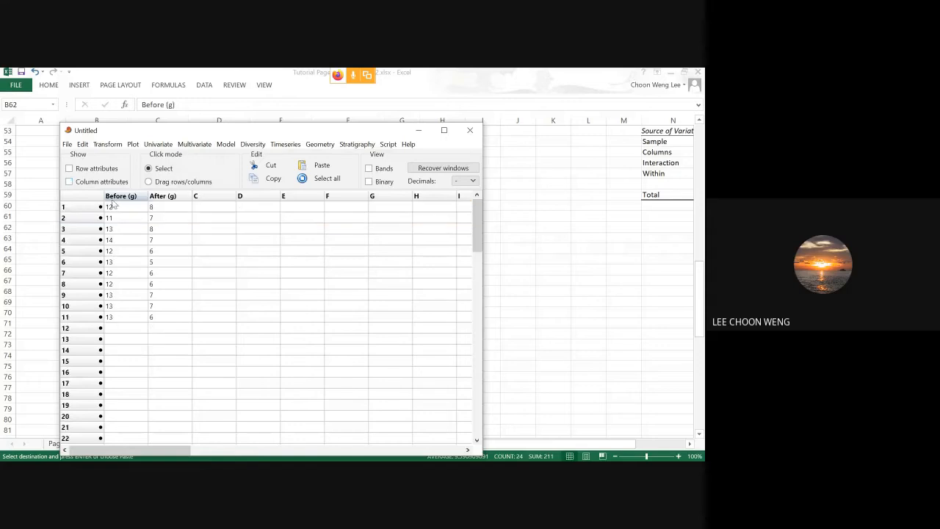
Run the two-sample paired tests on all the data, read the t test p value and close the results
{"action": "key", "text": "ctrl+a"}
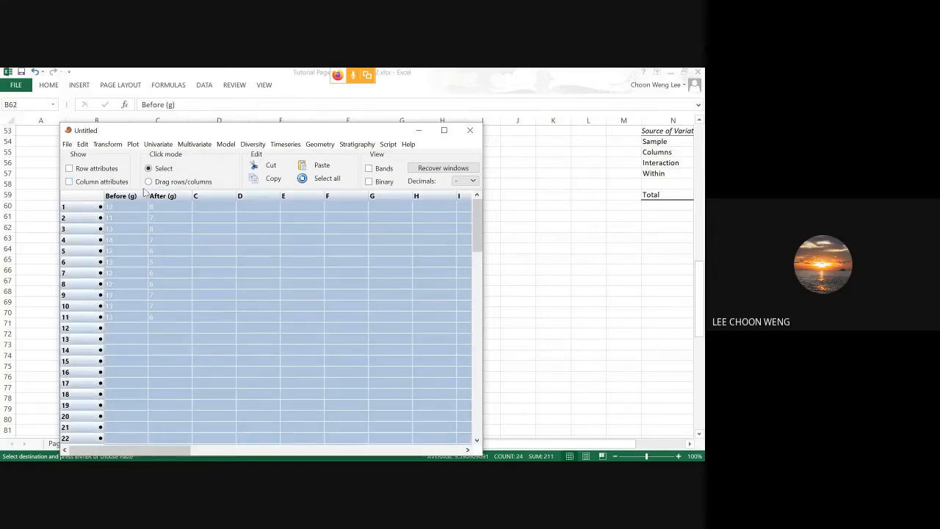
{"action": "left_click", "coordinate": [193, 144]}
{"action": "mouse_move", "coordinate": [163, 144]}
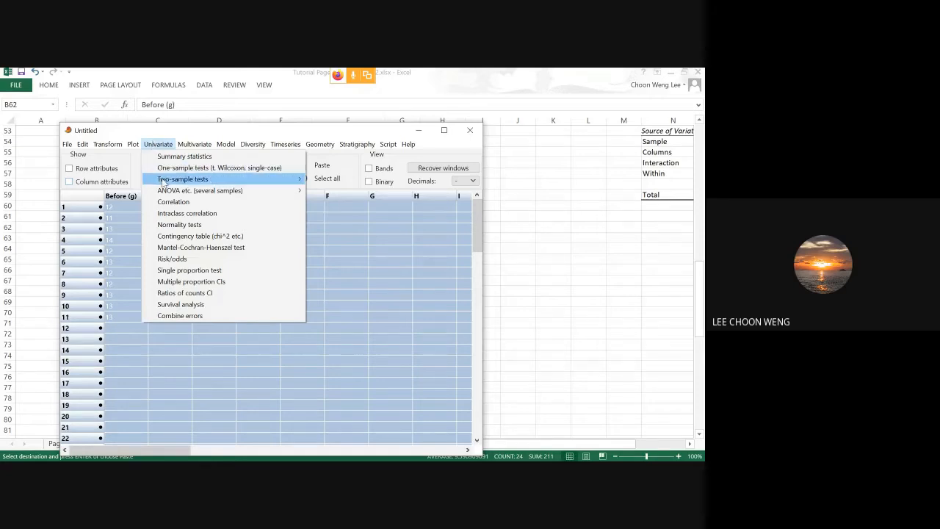
{"action": "mouse_move", "coordinate": [167, 193]}
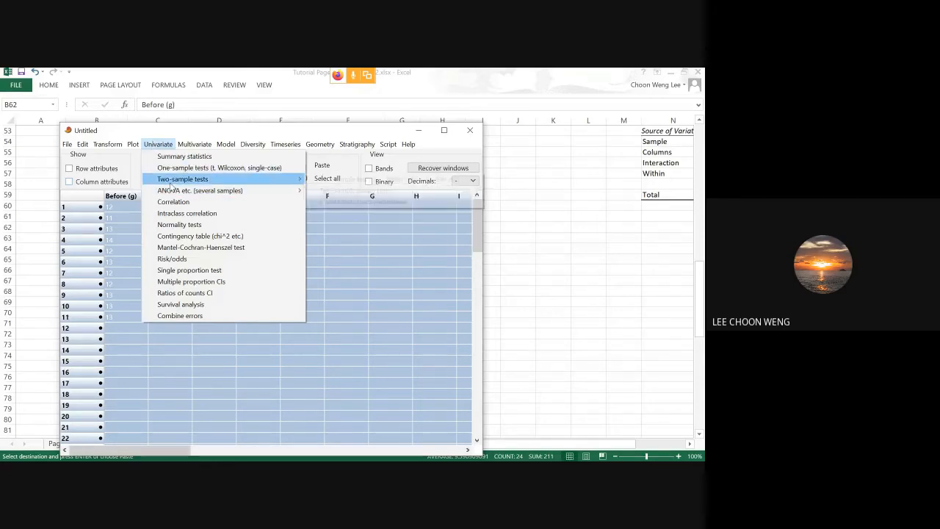
{"action": "mouse_move", "coordinate": [289, 179]}
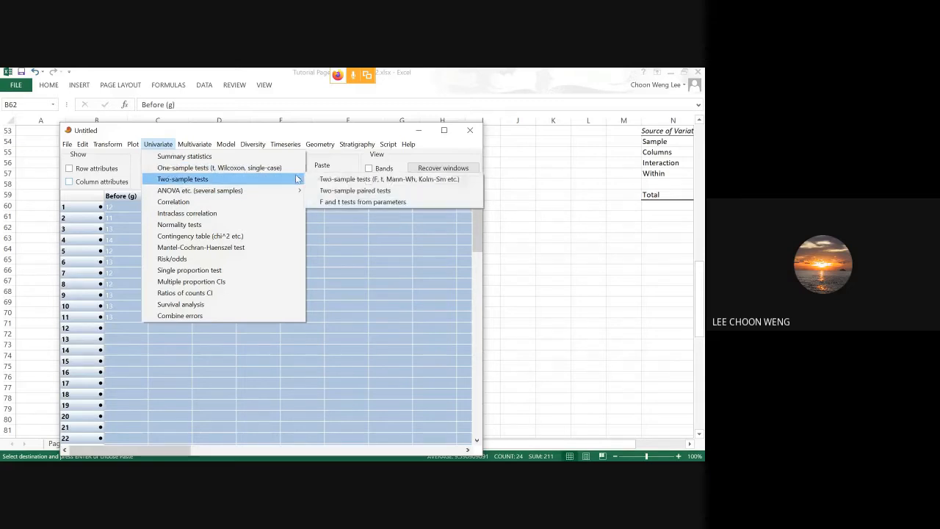
{"action": "left_click", "coordinate": [330, 190]}
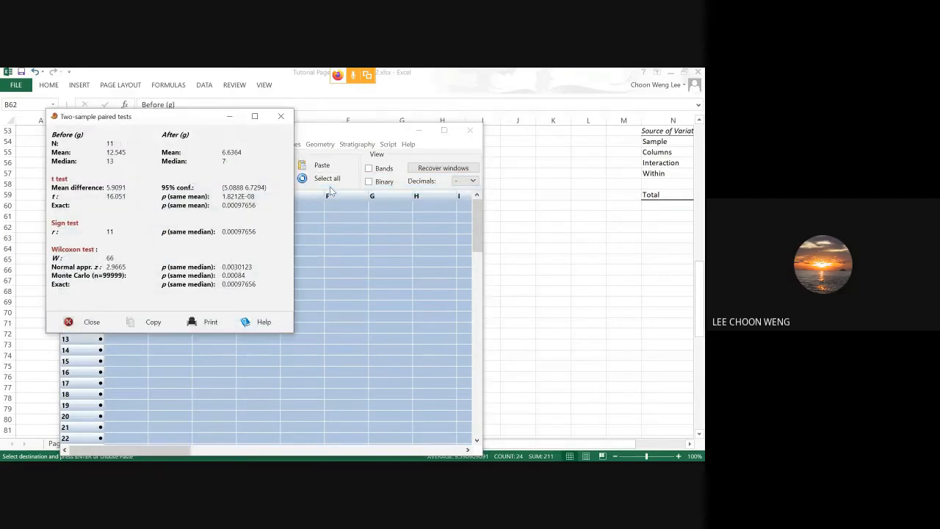
{"action": "left_click_drag", "start_coordinate": [152, 115], "coordinate": [456, 145]}
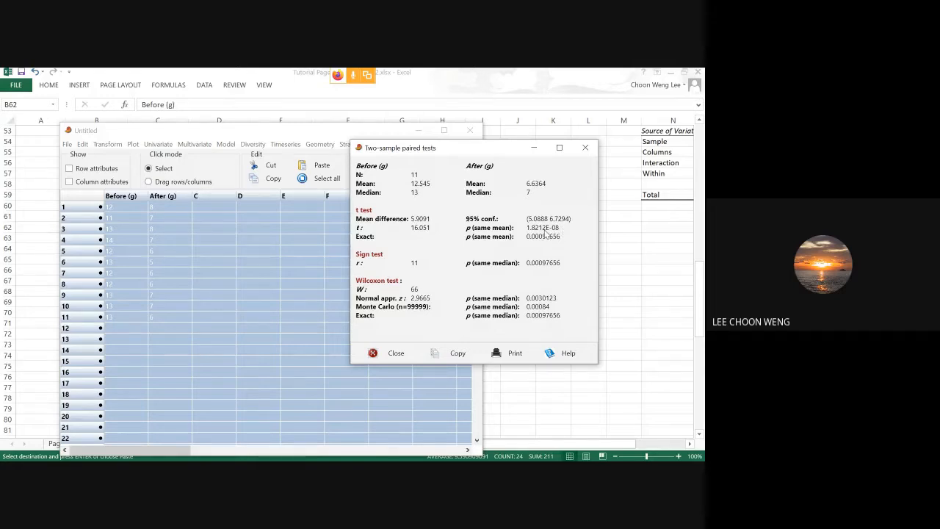
{"action": "left_click", "coordinate": [584, 152]}
Switch to the Excel workbook's Page 3 sheet and examine the glucose concentration and growth rate data of question 1
{"action": "left_click", "coordinate": [587, 201]}
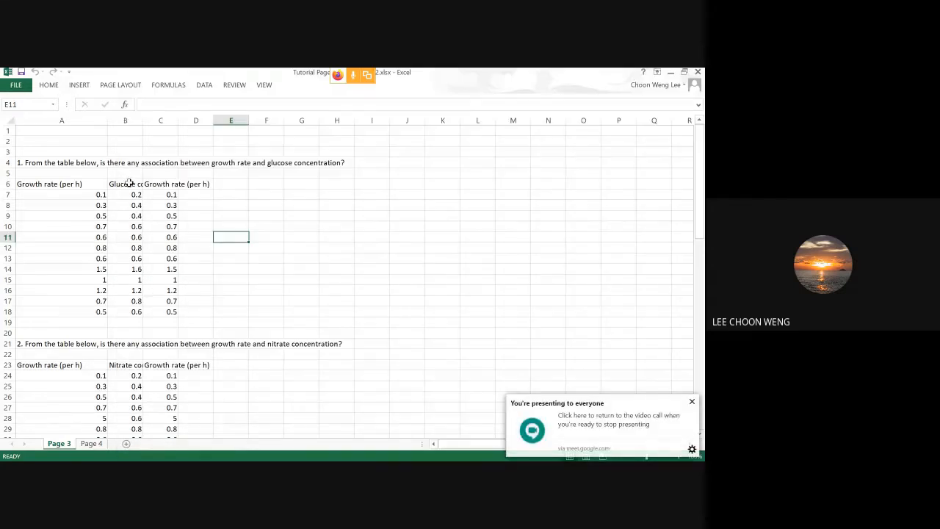
{"action": "left_click", "coordinate": [128, 183]}
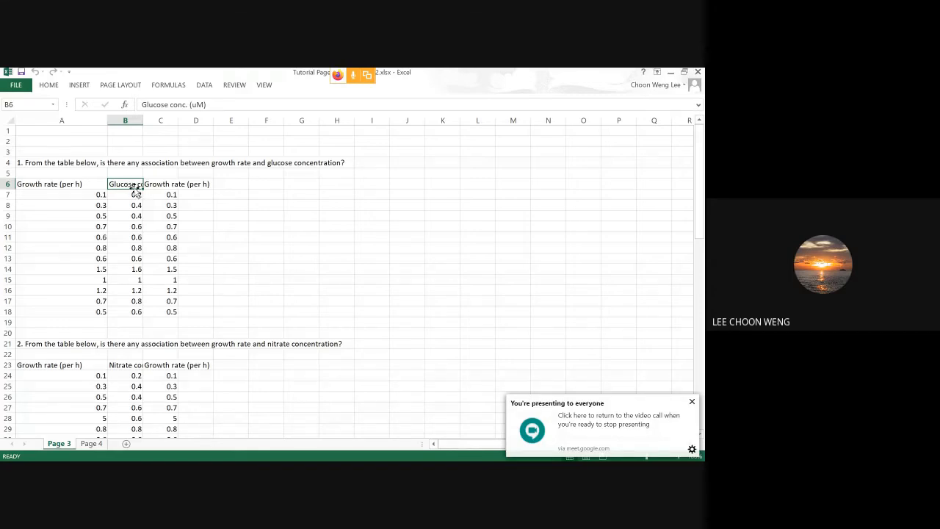
{"action": "left_click", "coordinate": [163, 226]}
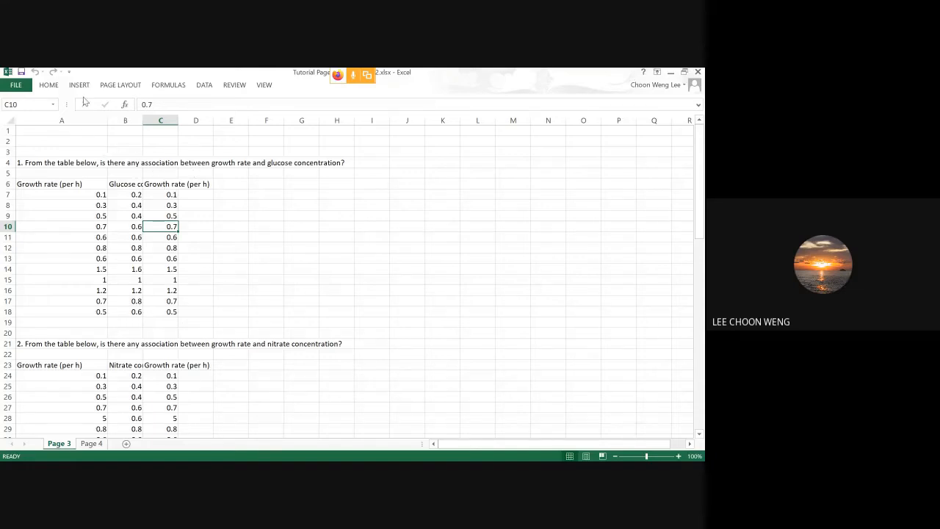
Insert a scatter chart of the question 1 glucose concentration and growth rate data in B6:C18 and move it clear of the table
{"action": "left_click_drag", "start_coordinate": [119, 184], "coordinate": [165, 291]}
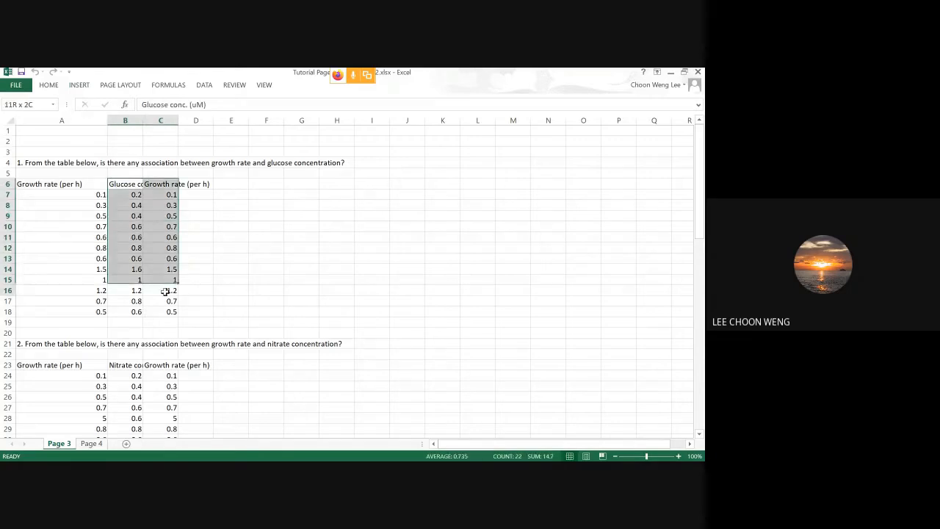
{"action": "left_click", "coordinate": [80, 86]}
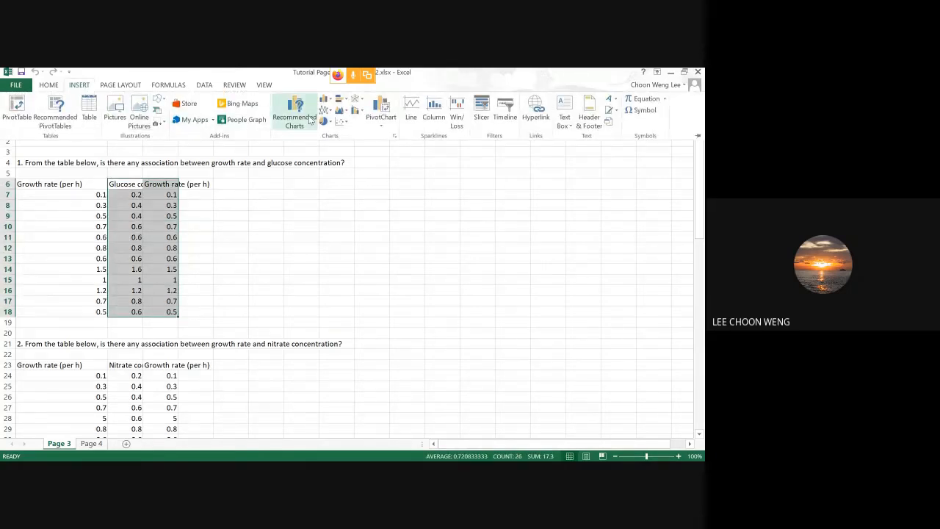
{"action": "left_click", "coordinate": [340, 122]}
{"action": "left_click", "coordinate": [346, 155]}
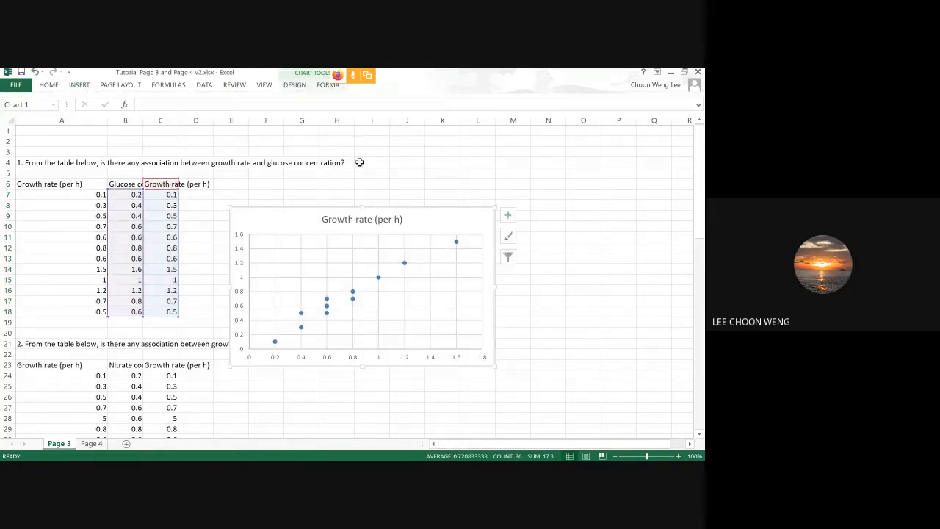
{"action": "mouse_move", "coordinate": [409, 215]}
{"action": "left_mouse_down"}
{"action": "mouse_move", "coordinate": [533, 134]}
{"action": "mouse_move", "coordinate": [551, 140]}
{"action": "left_mouse_up"}
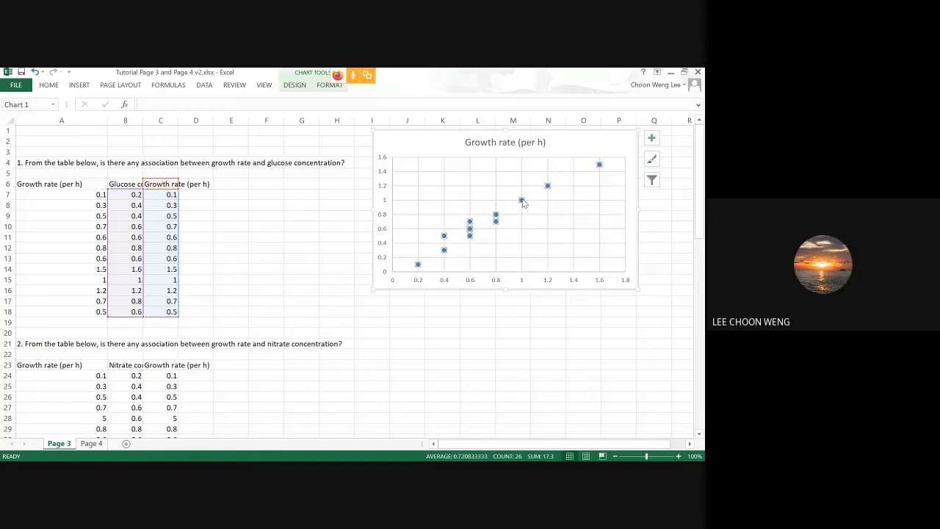
Add a linear trendline to the chart's data points, display its equation and R-squared value, and place that label beside the chart title
{"action": "left_click", "coordinate": [522, 199]}
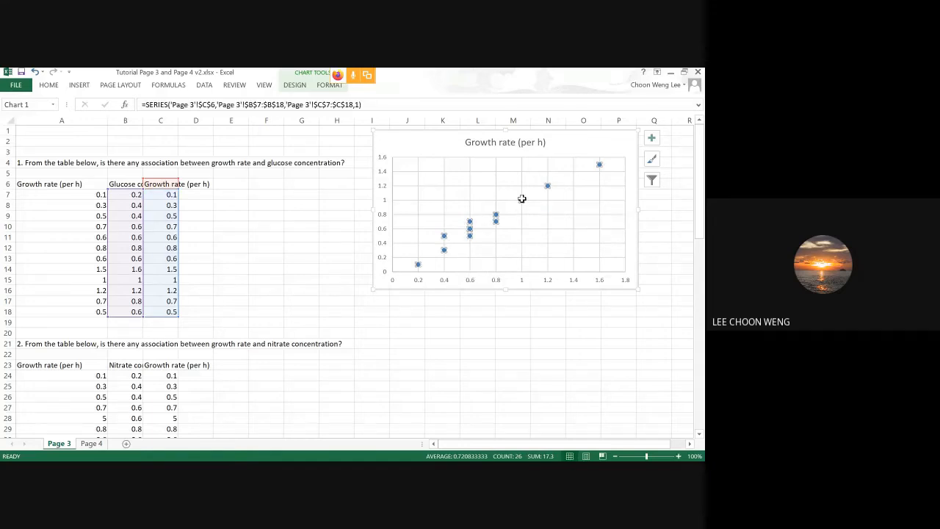
{"action": "right_click", "coordinate": [522, 199]}
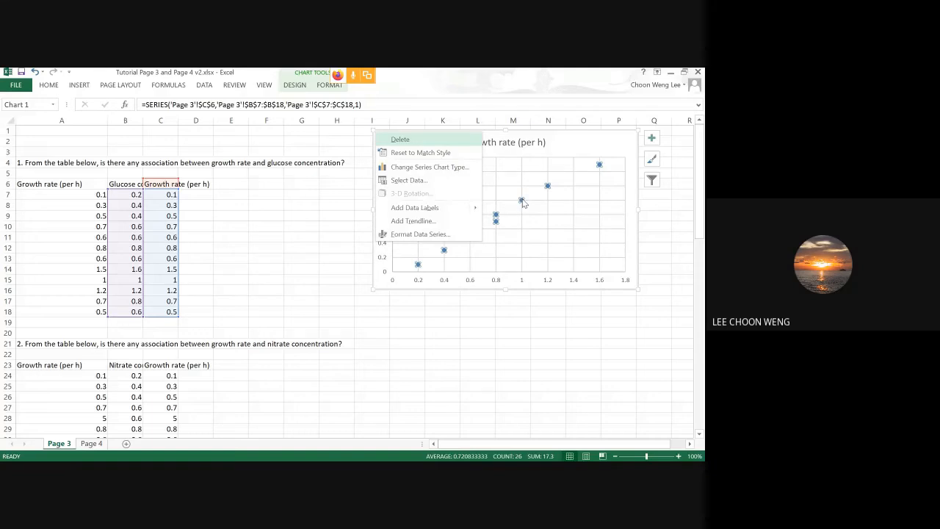
{"action": "left_click", "coordinate": [440, 221]}
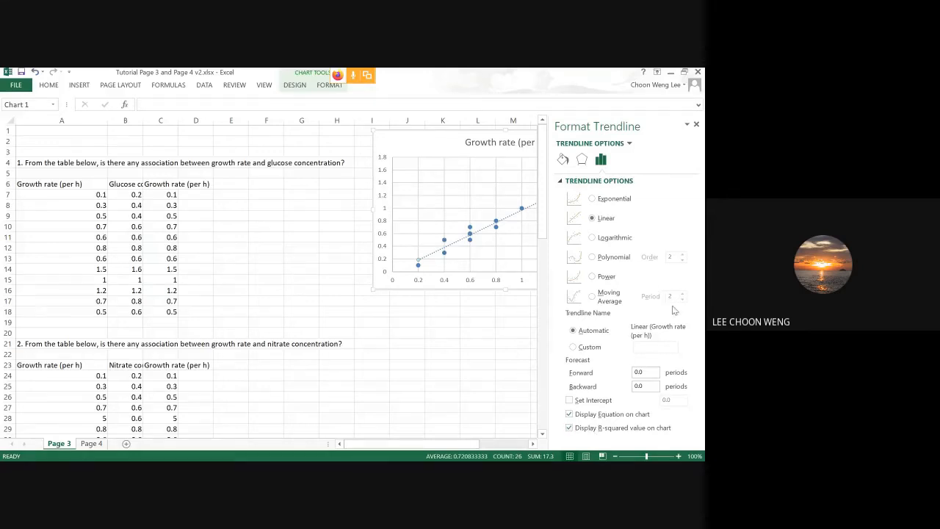
{"action": "left_click", "coordinate": [696, 124]}
{"action": "left_click", "coordinate": [561, 169]}
{"action": "left_click_drag", "start_coordinate": [562, 168], "coordinate": [581, 136]}
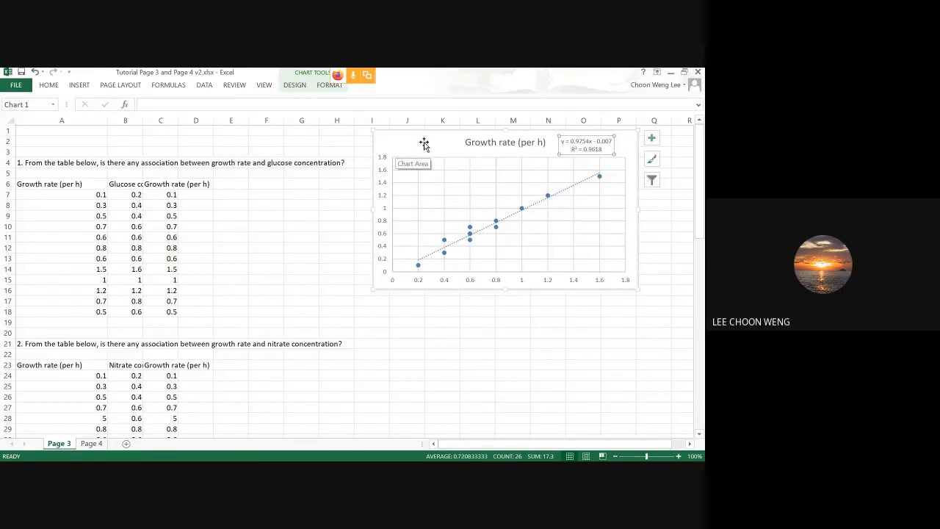
Move the chart below the question 1 data and start the Regression analysis tool, keeping its dialog clear of the table
{"action": "left_click_drag", "start_coordinate": [416, 141], "coordinate": [71, 332]}
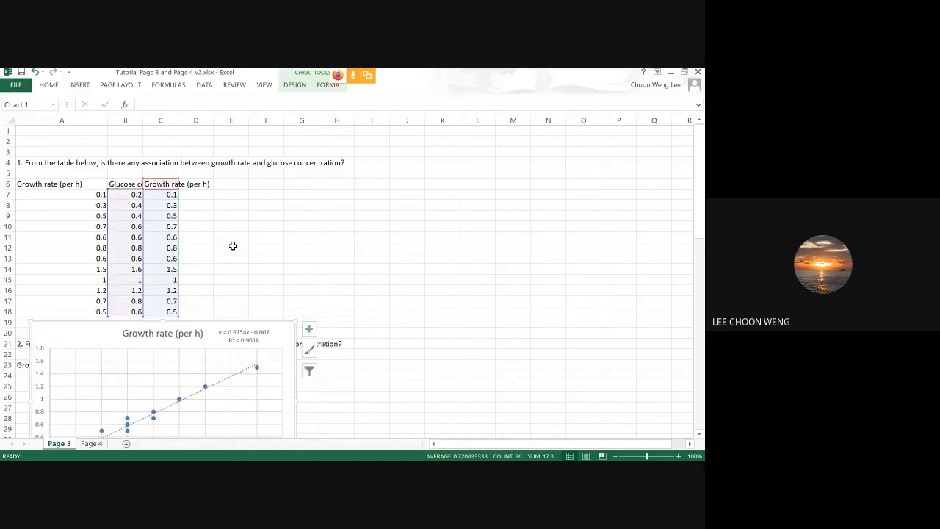
{"action": "left_click", "coordinate": [207, 87]}
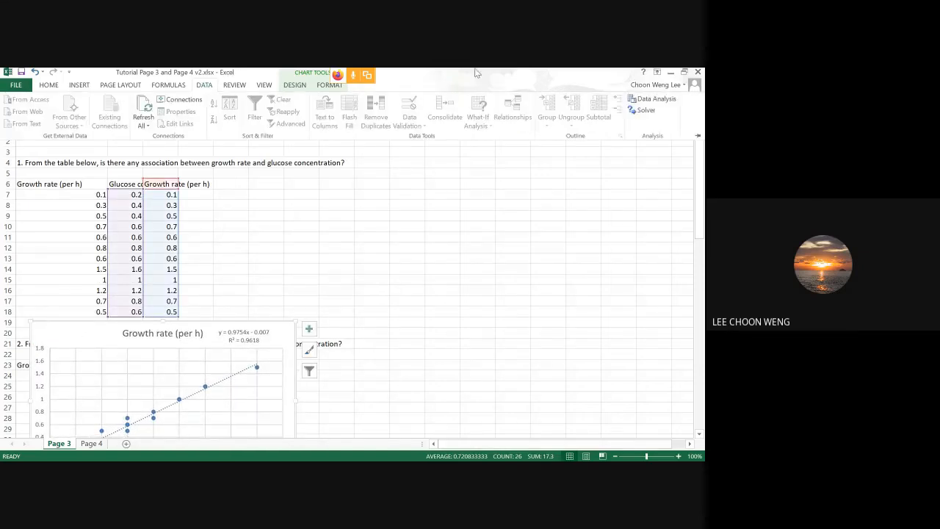
{"action": "left_click", "coordinate": [632, 97]}
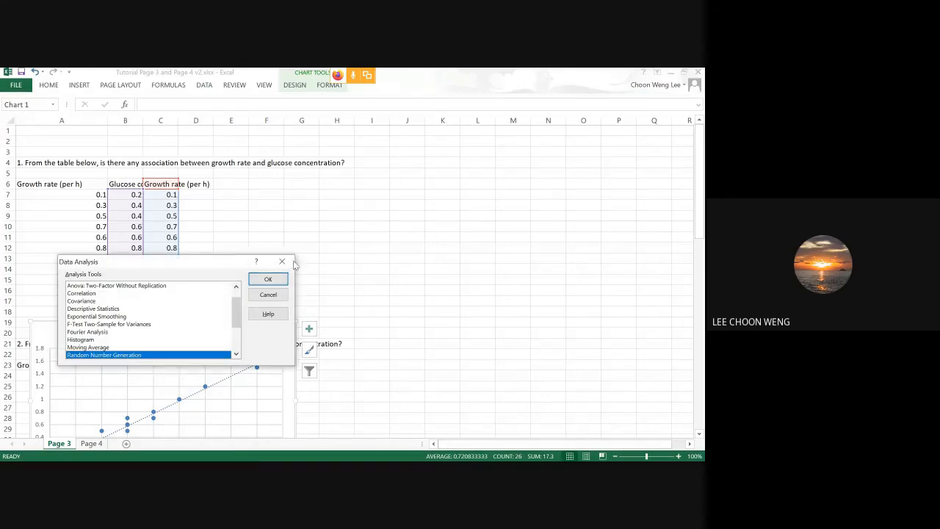
{"action": "left_click_drag", "start_coordinate": [218, 266], "coordinate": [389, 161]}
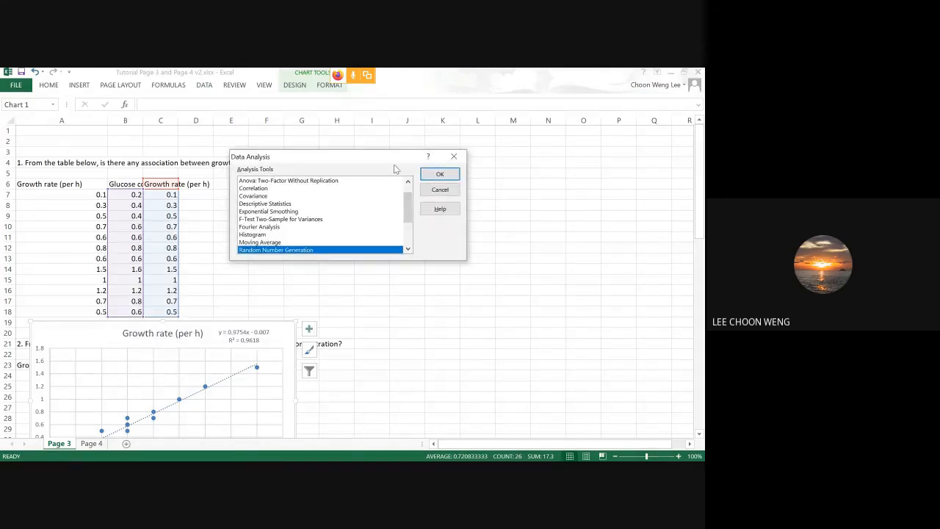
{"action": "left_click_drag", "start_coordinate": [409, 204], "coordinate": [411, 226]}
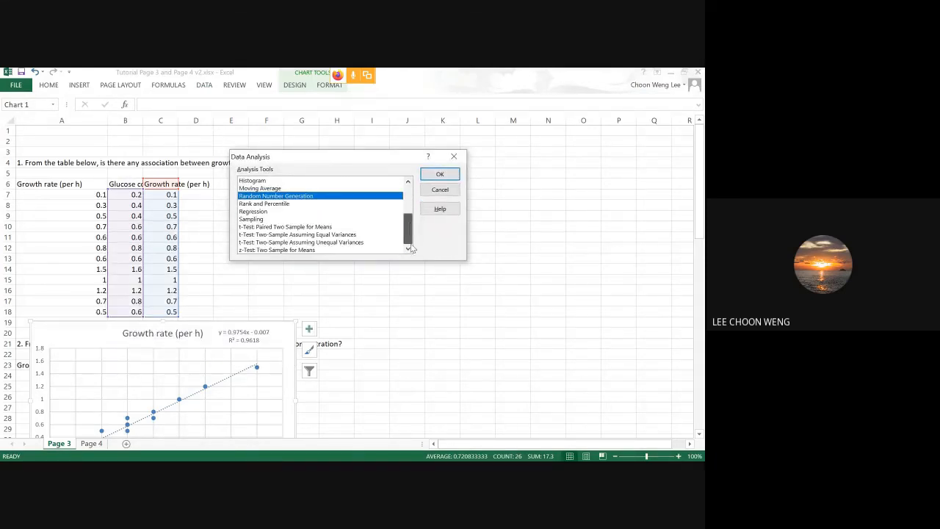
{"action": "left_click", "coordinate": [248, 211]}
{"action": "left_click", "coordinate": [440, 175]}
{"action": "left_click_drag", "start_coordinate": [270, 109], "coordinate": [436, 99]}
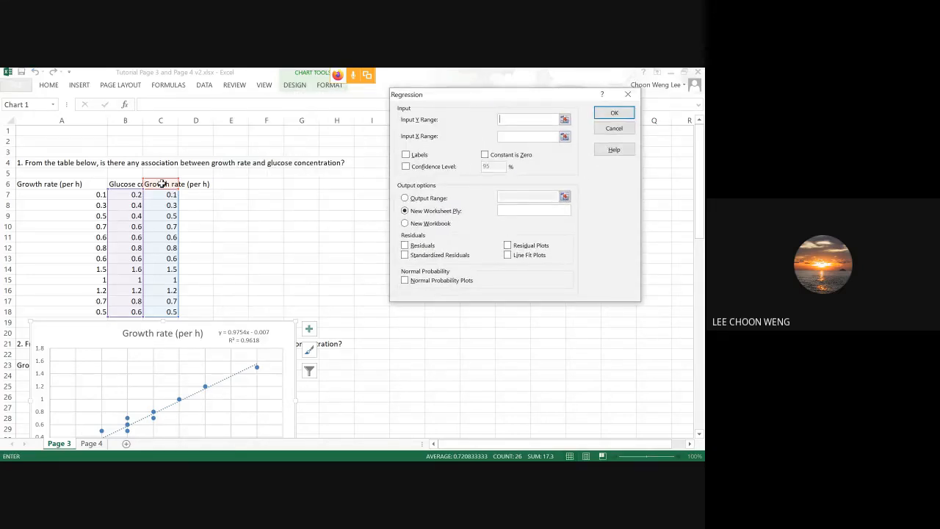
Set the regression's Y range to C6:C18 and X range to B6:B18, and mark the first row as labels
{"action": "left_click_drag", "start_coordinate": [162, 183], "coordinate": [170, 312]}
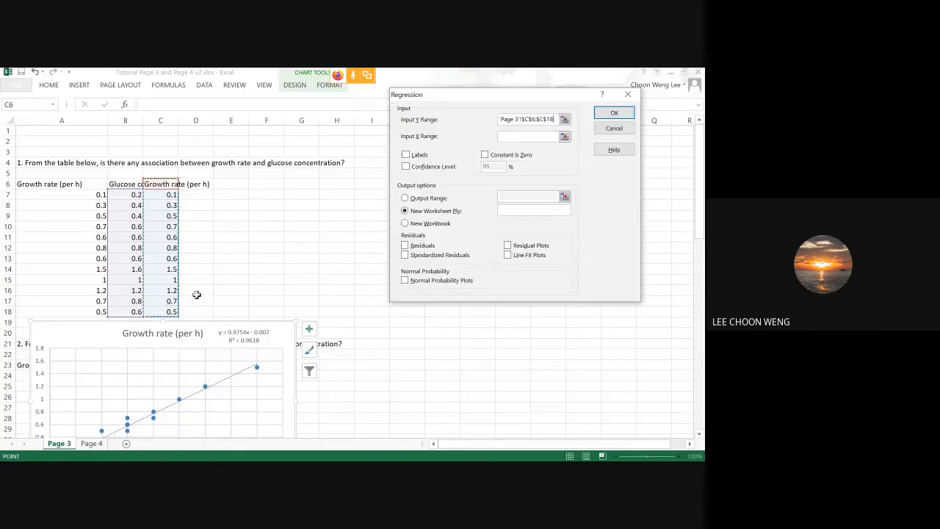
{"action": "left_click", "coordinate": [505, 135]}
{"action": "left_click_drag", "start_coordinate": [128, 183], "coordinate": [138, 311]}
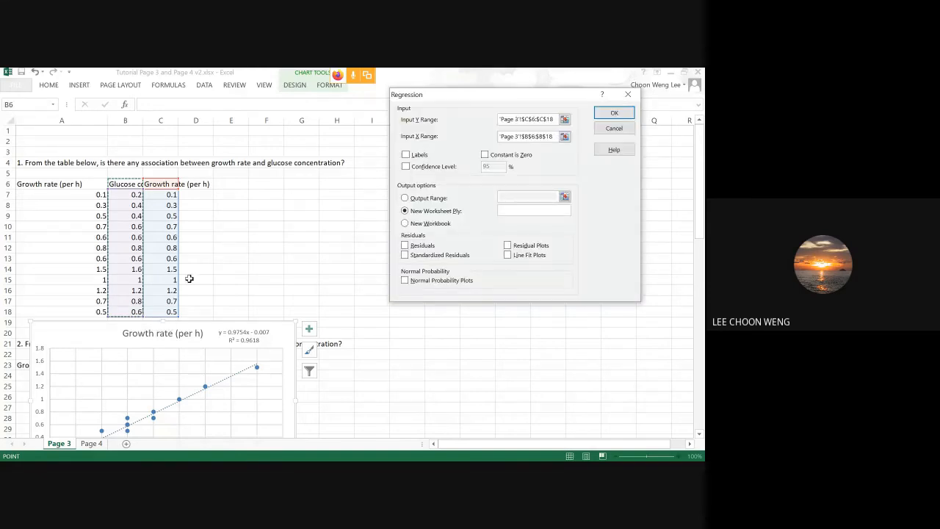
{"action": "left_click", "coordinate": [406, 155]}
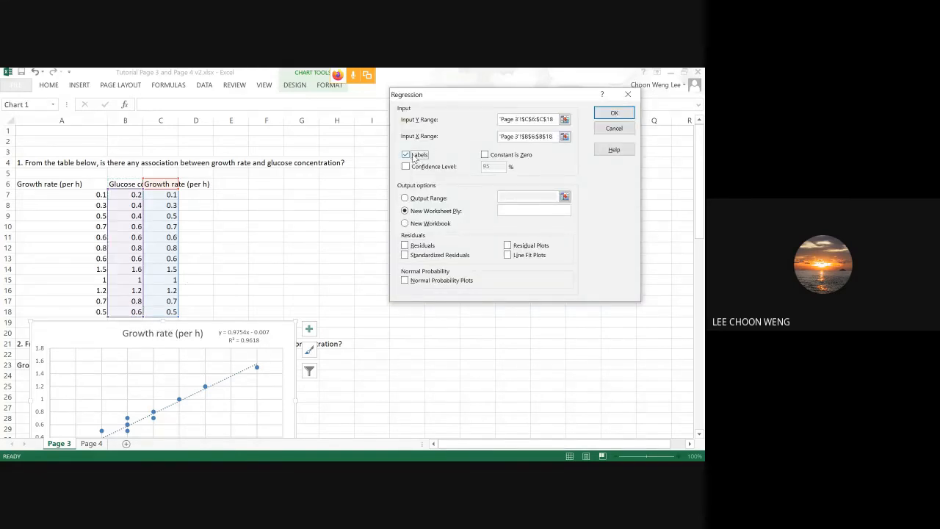
Set the regression output range to cell H1, restore the Y range to C6:C18, and run the analysis
{"action": "left_click", "coordinate": [415, 198]}
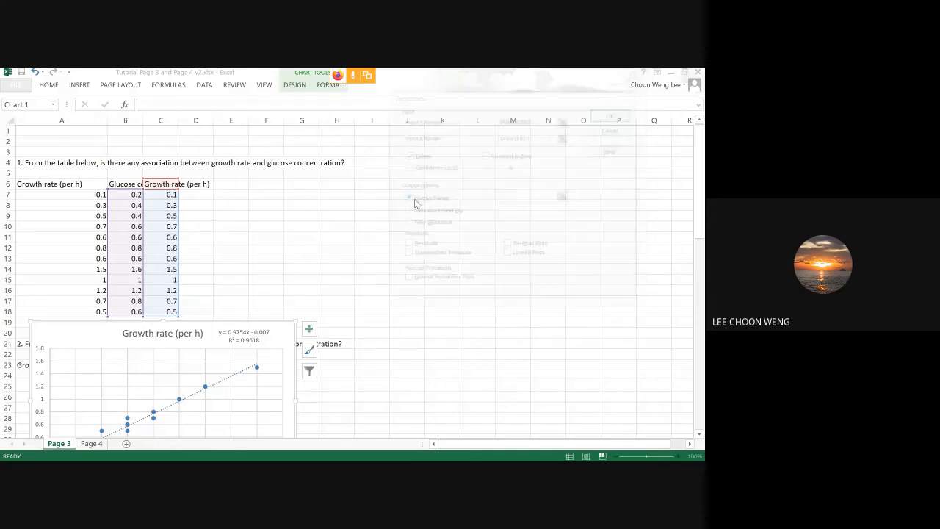
{"action": "left_click", "coordinate": [368, 130]}
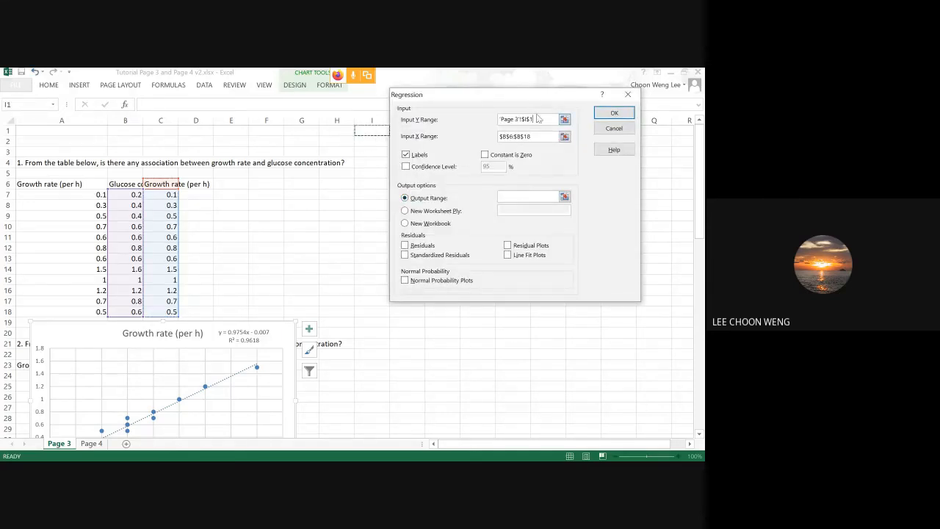
{"action": "left_click_drag", "start_coordinate": [541, 119], "coordinate": [479, 122]}
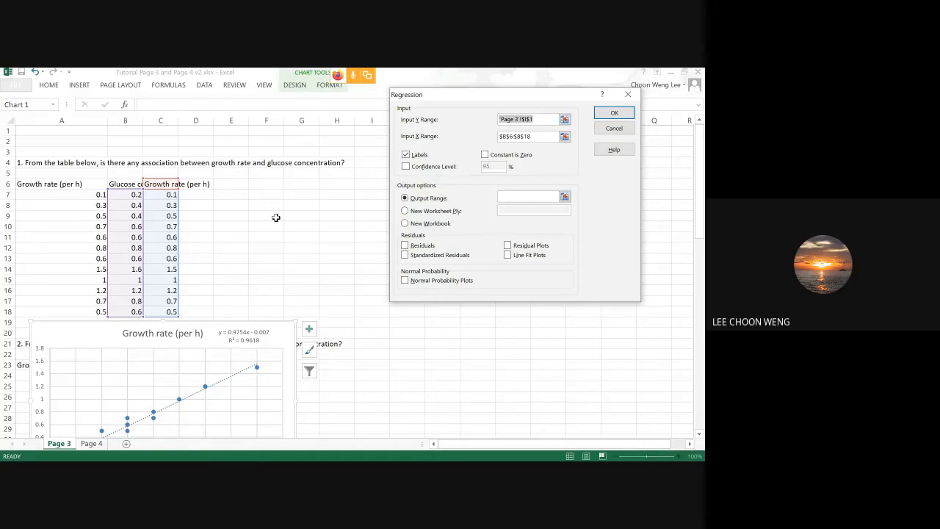
{"action": "left_click_drag", "start_coordinate": [151, 184], "coordinate": [160, 312]}
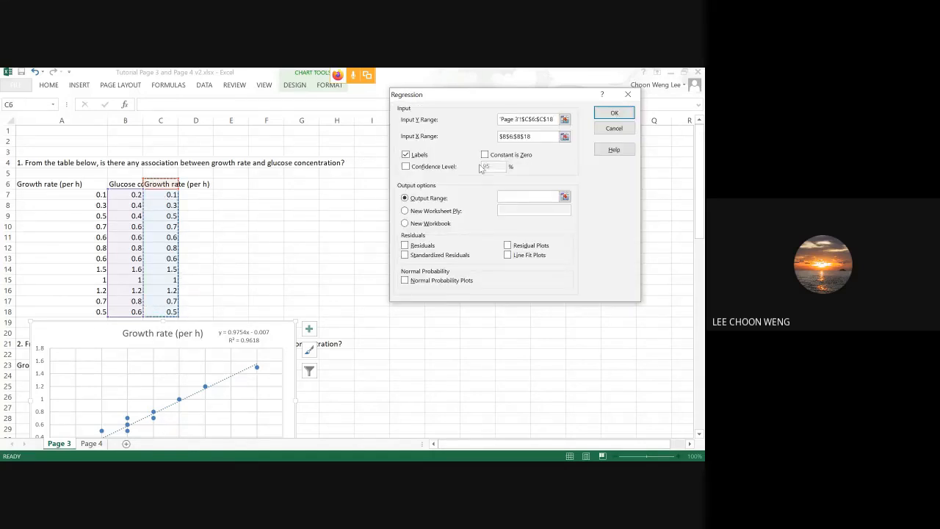
{"action": "left_click", "coordinate": [525, 197]}
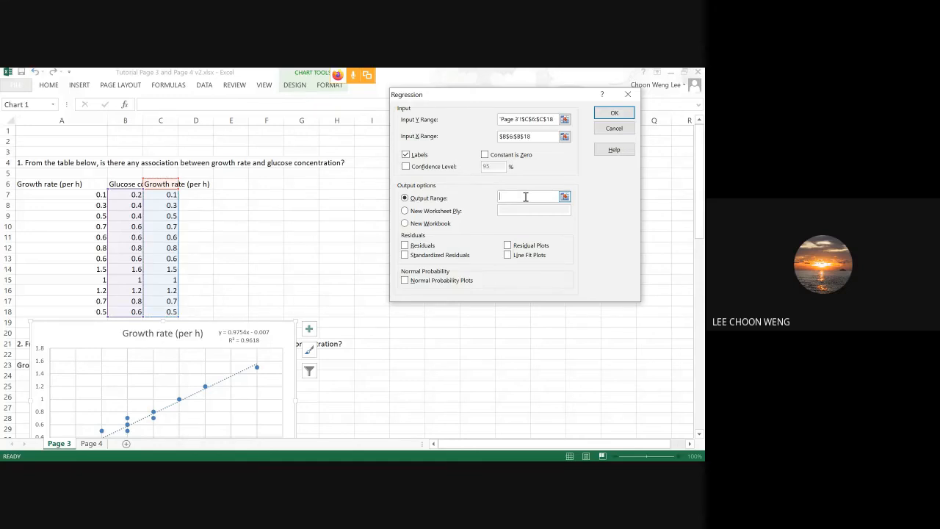
{"action": "left_click", "coordinate": [346, 132]}
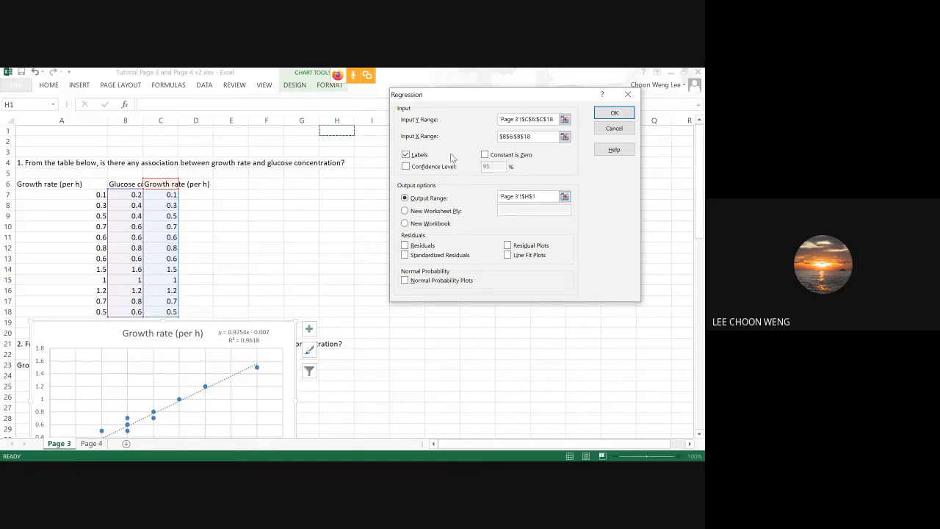
{"action": "left_click", "coordinate": [608, 113]}
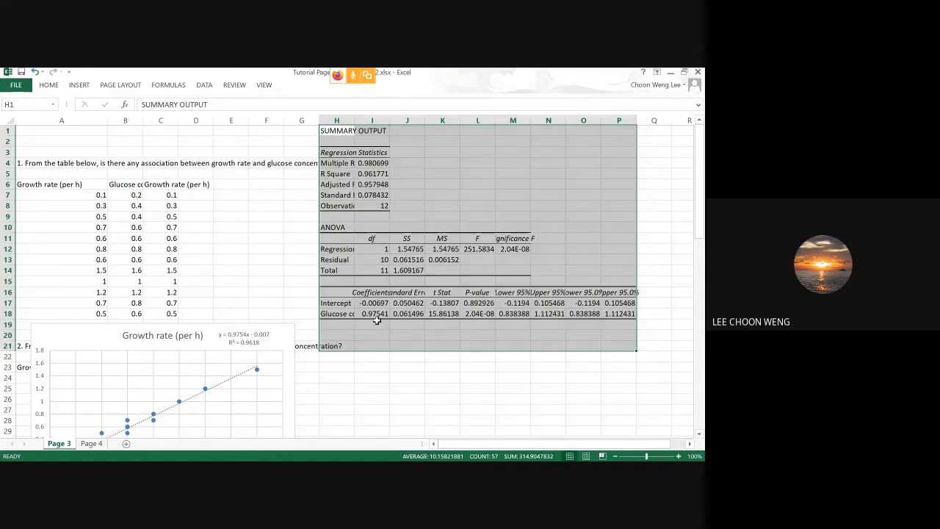
Move the chart beside the summary output and compare its trendline with the R Square, intercept, glucose coefficient and Significance F values
{"action": "left_click_drag", "start_coordinate": [287, 342], "coordinate": [308, 148]}
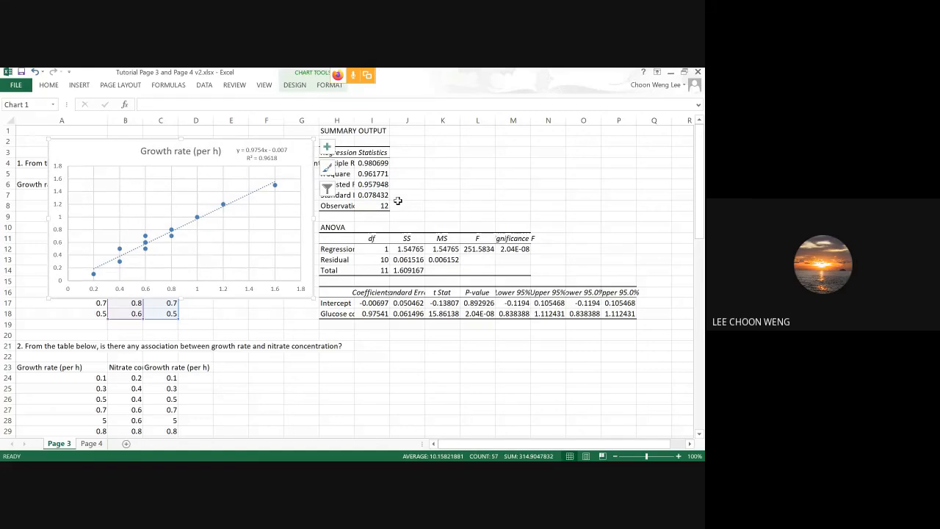
{"action": "left_click", "coordinate": [448, 194]}
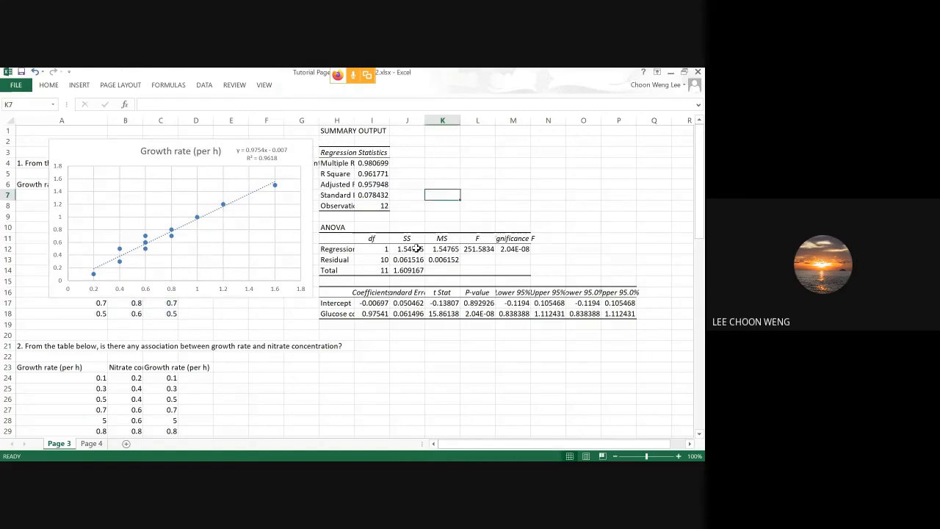
{"action": "left_click", "coordinate": [361, 172]}
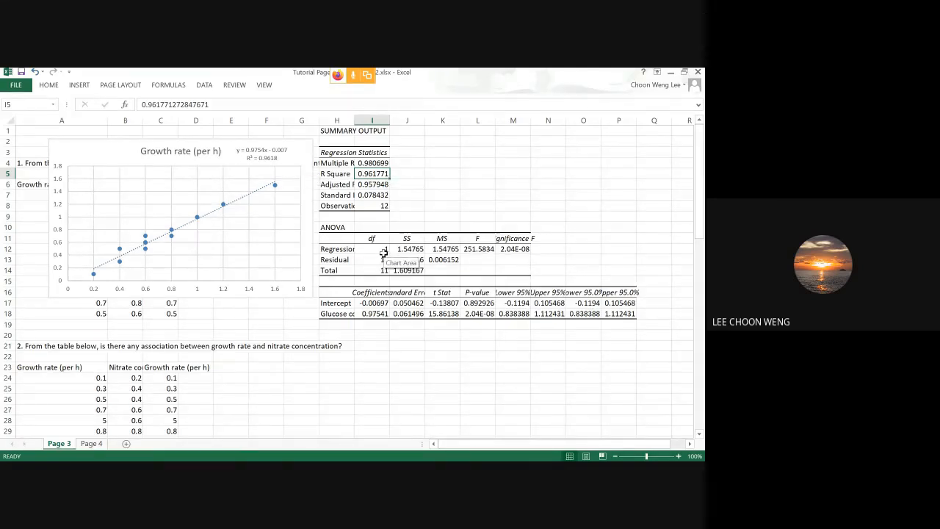
{"action": "left_click", "coordinate": [372, 303]}
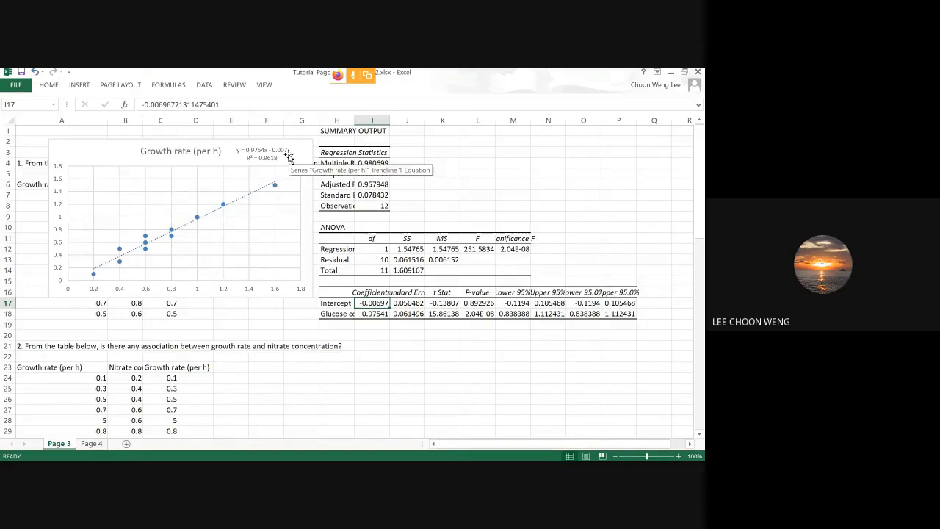
{"action": "left_click", "coordinate": [373, 313]}
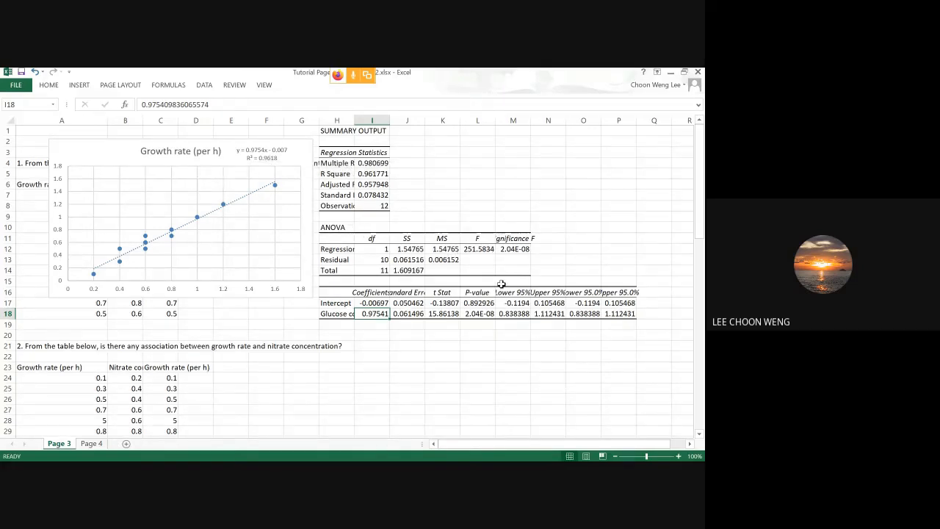
{"action": "left_click", "coordinate": [526, 251]}
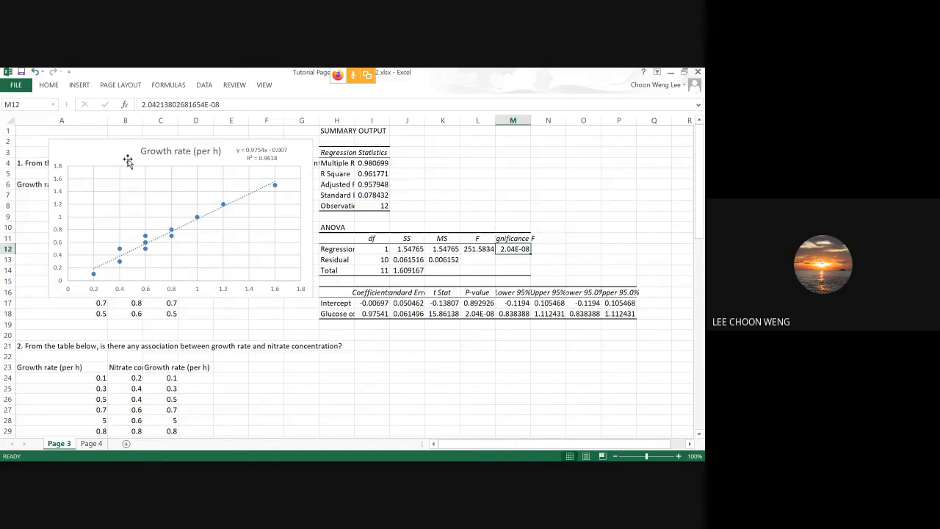
Move the chart off the question 1 data onto the area right of the regression statistics and deselect it
{"action": "left_click", "coordinate": [106, 150]}
{"action": "left_click_drag", "start_coordinate": [106, 149], "coordinate": [483, 145]}
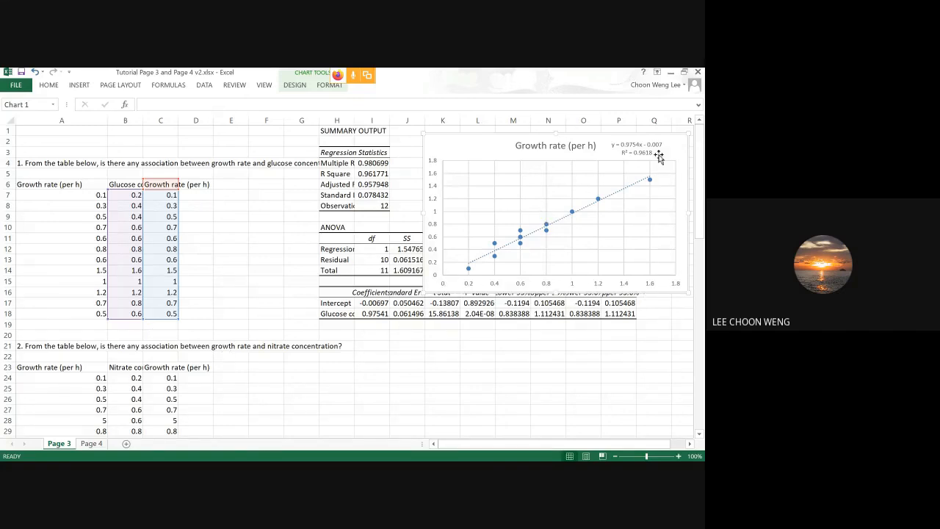
{"action": "mouse_move", "coordinate": [651, 181]}
{"action": "left_click", "coordinate": [237, 270]}
Copy the glucose concentration and growth rate data in B6:C18 and switch to the empty PAST spreadsheet
{"action": "left_click_drag", "start_coordinate": [113, 183], "coordinate": [158, 313]}
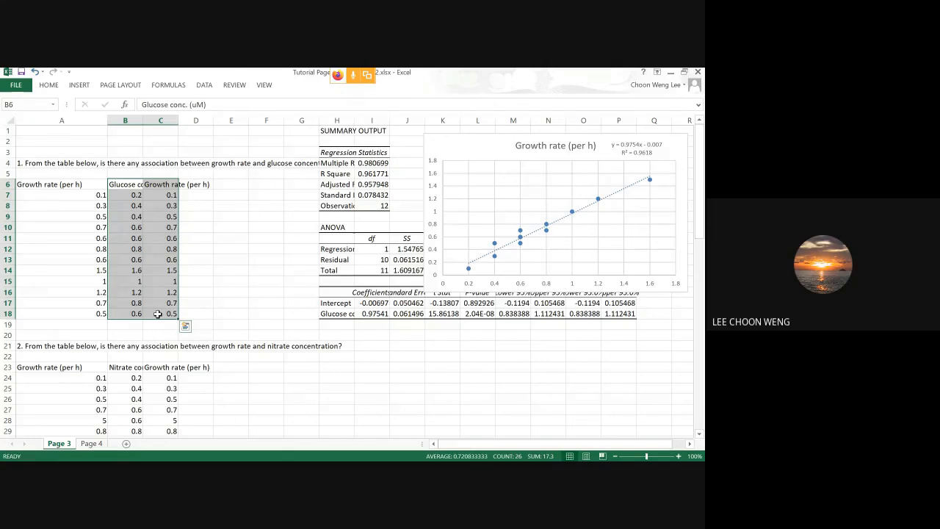
{"action": "key", "text": "ctrl+c"}
{"action": "left_click", "coordinate": [343, 450]}
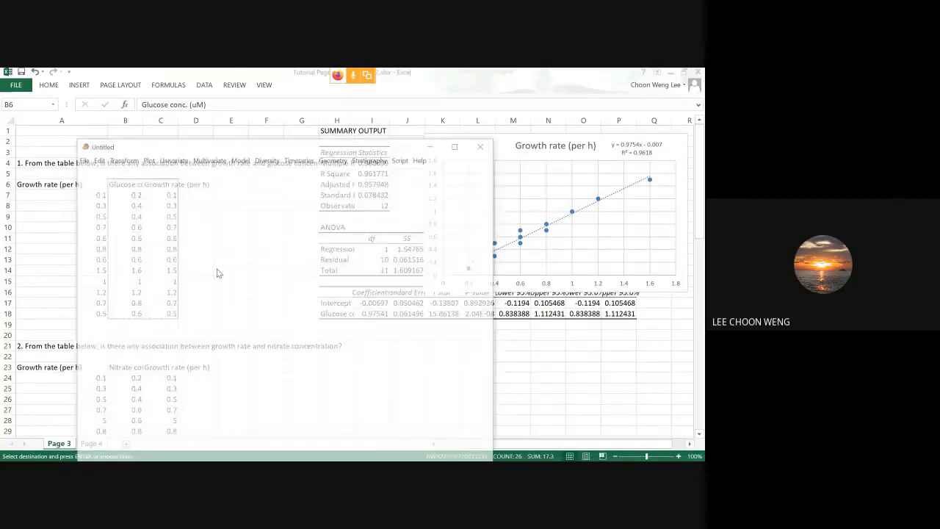
{"action": "left_click_drag", "start_coordinate": [235, 144], "coordinate": [225, 117]}
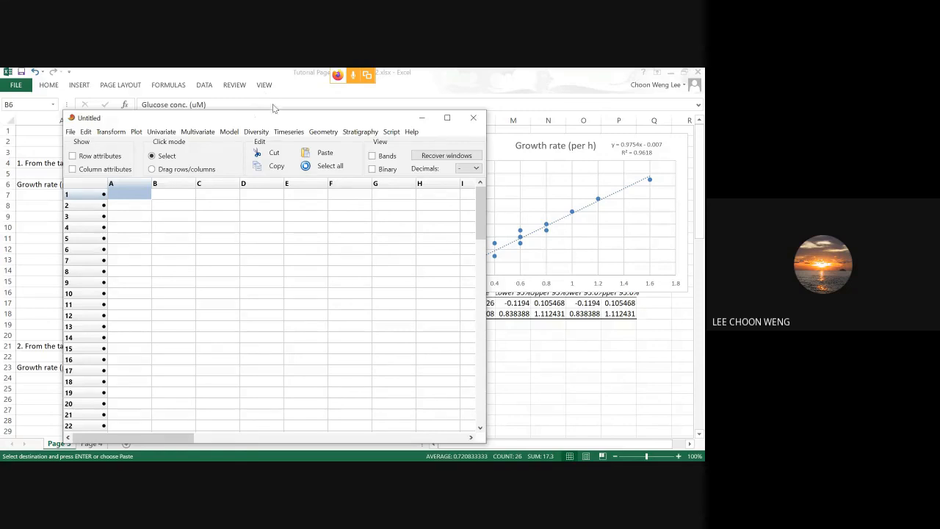
{"action": "left_click", "coordinate": [107, 169]}
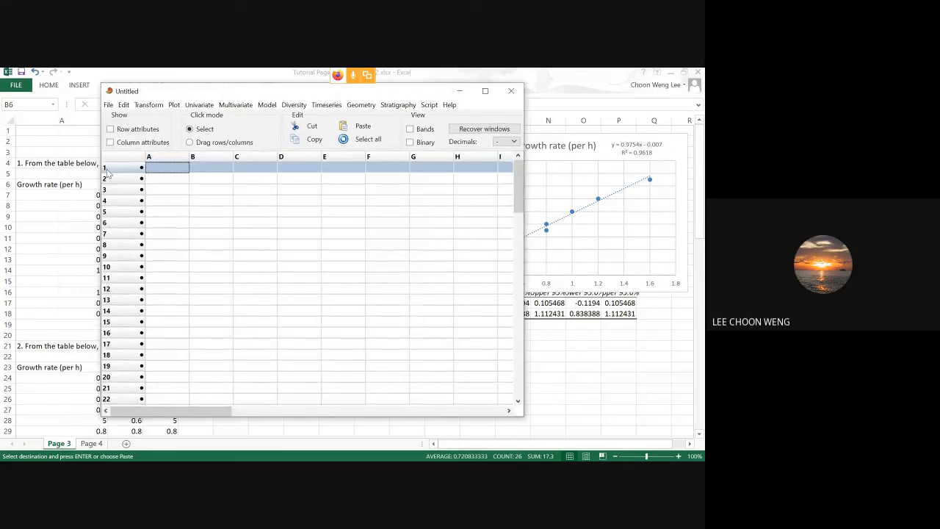
Show the column attributes, paste the copied data from column A's Name row so its headers become column names, and hide the attributes
{"action": "left_click", "coordinate": [147, 141]}
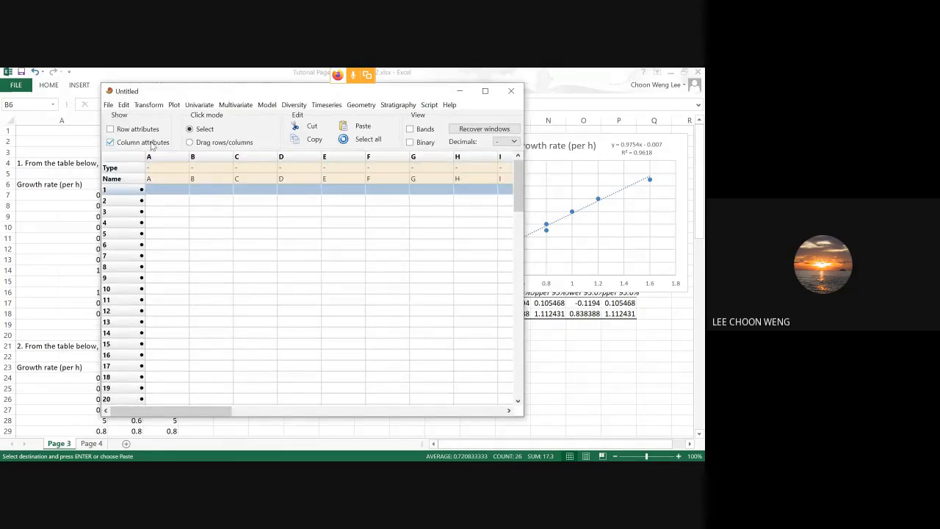
{"action": "left_click", "coordinate": [174, 182]}
{"action": "key", "text": "ctrl+v"}
{"action": "left_click", "coordinate": [142, 144]}
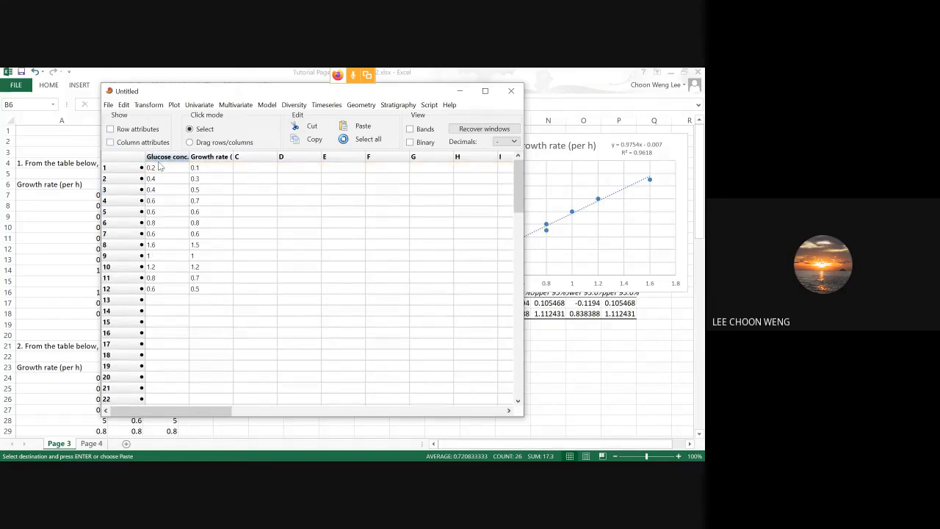
Run a multiple linear regression (1 dependent, n independent) on the whole sheet and review its statistics and coefficient numbers
{"action": "key", "text": "ctrl+a"}
{"action": "left_click", "coordinate": [266, 105]}
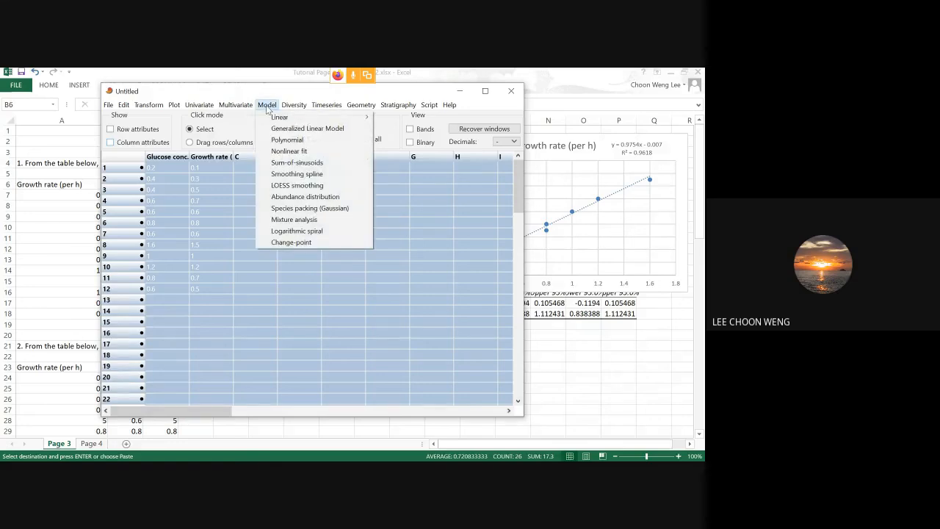
{"action": "mouse_move", "coordinate": [278, 119]}
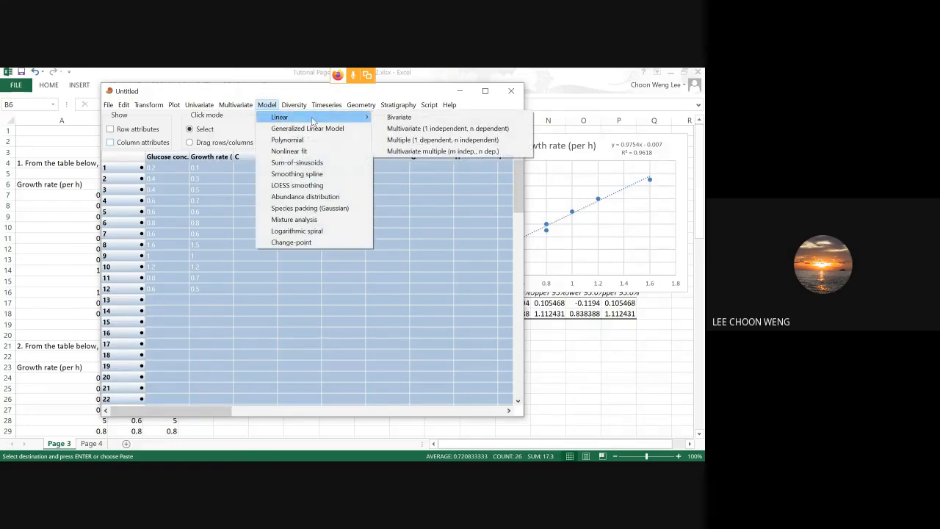
{"action": "left_click", "coordinate": [406, 143]}
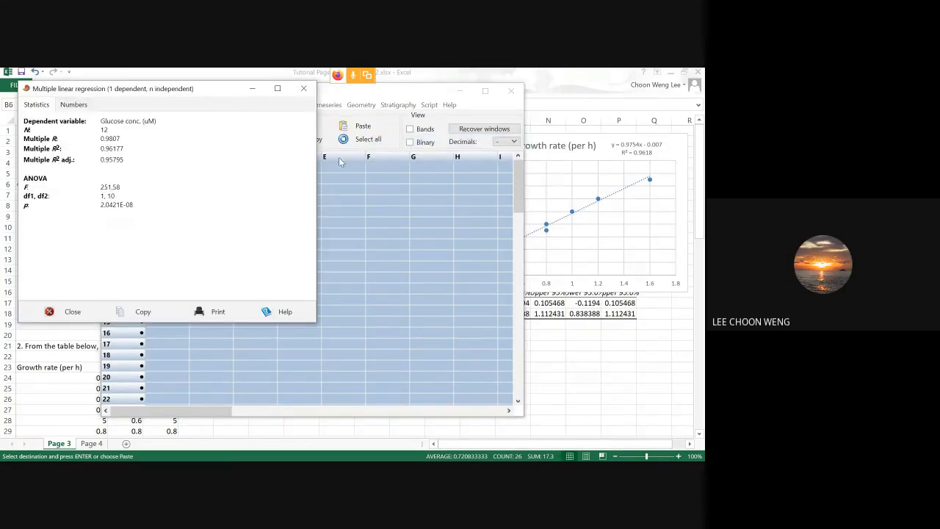
{"action": "left_click_drag", "start_coordinate": [204, 92], "coordinate": [331, 87]}
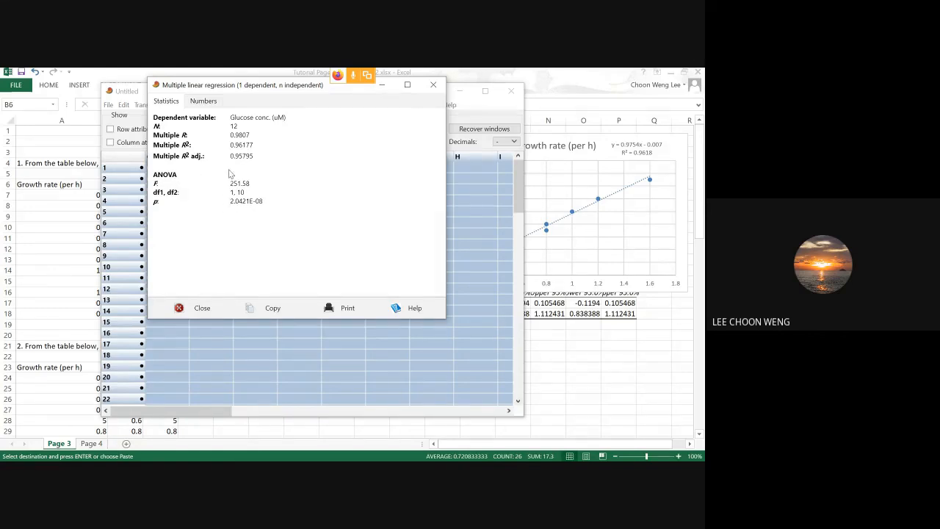
{"action": "left_click", "coordinate": [209, 101]}
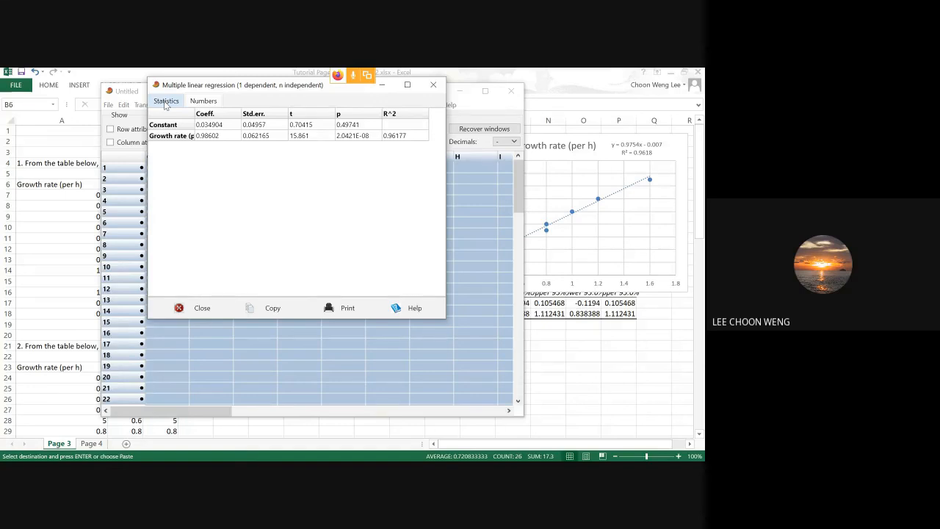